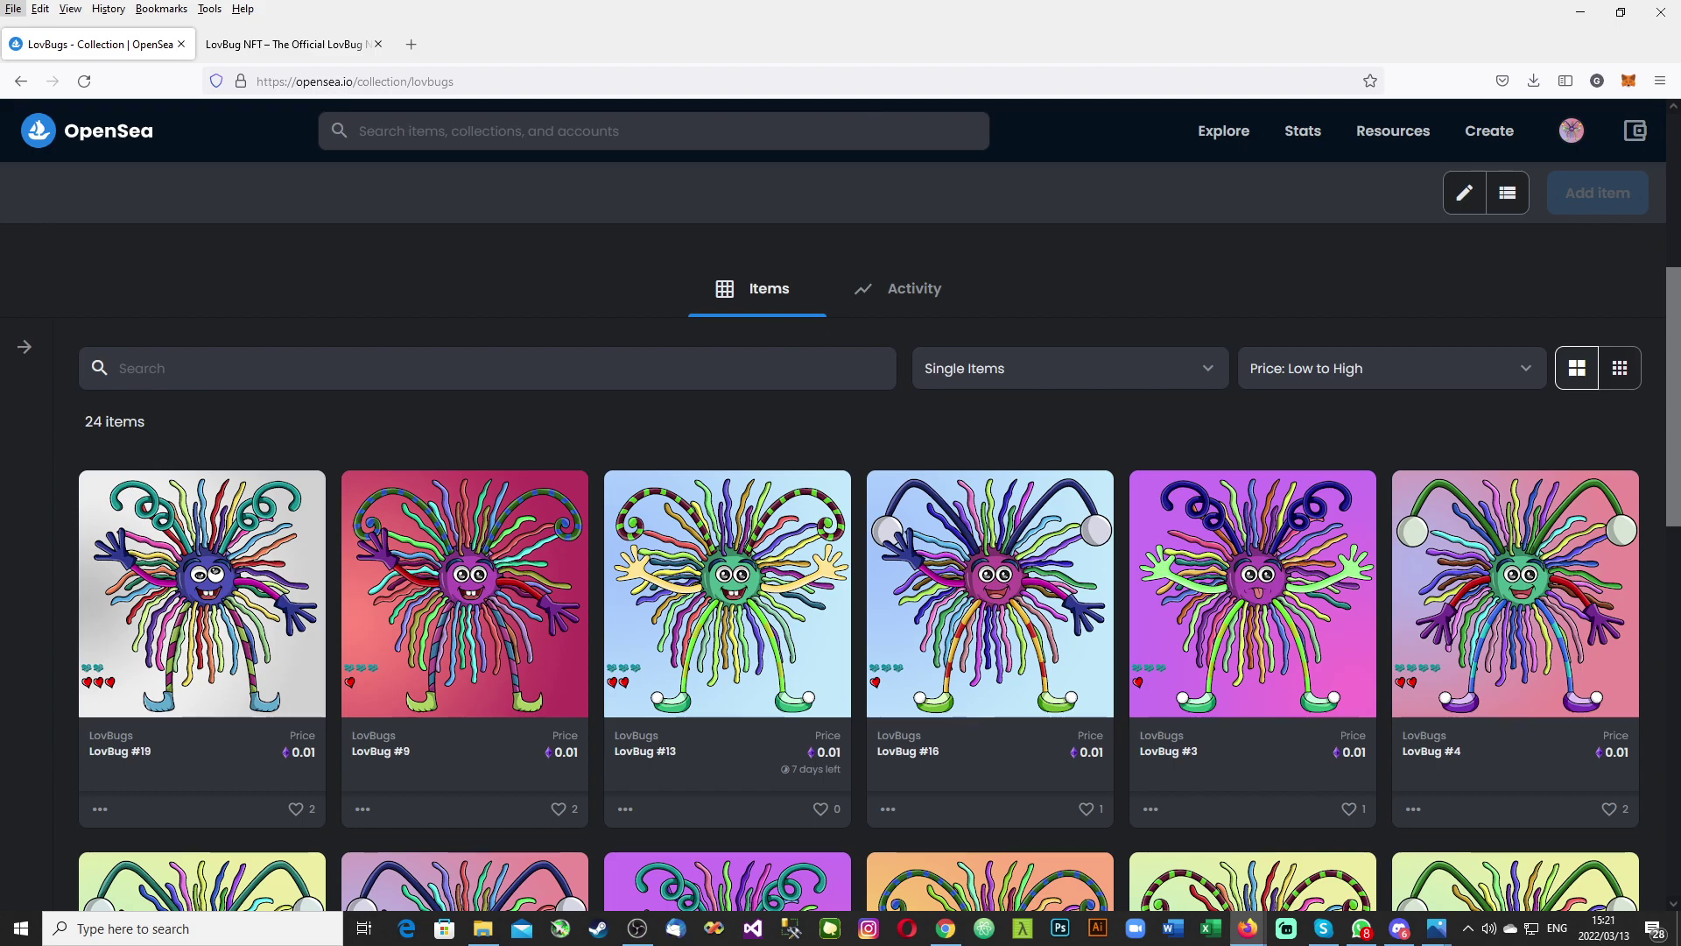
Close the failed-transaction error screenshot in Photos and return to the LovBugs collection.
{"action": "key", "text": "alt+Tab"}
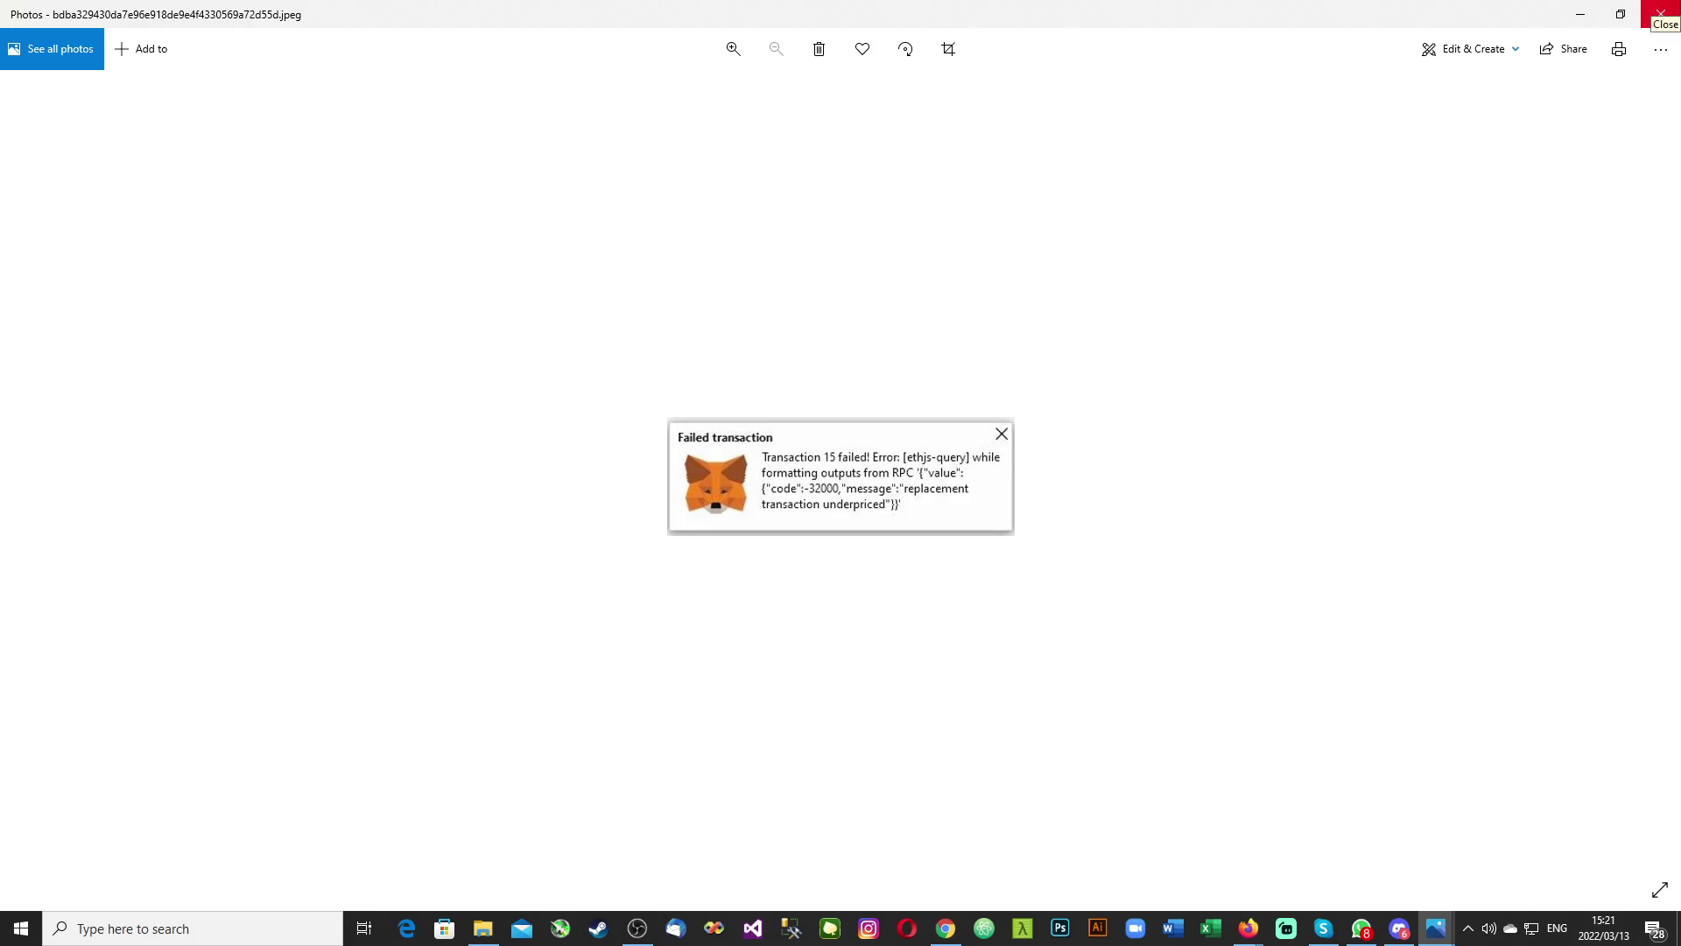
{"action": "left_click", "coordinate": [1660, 16]}
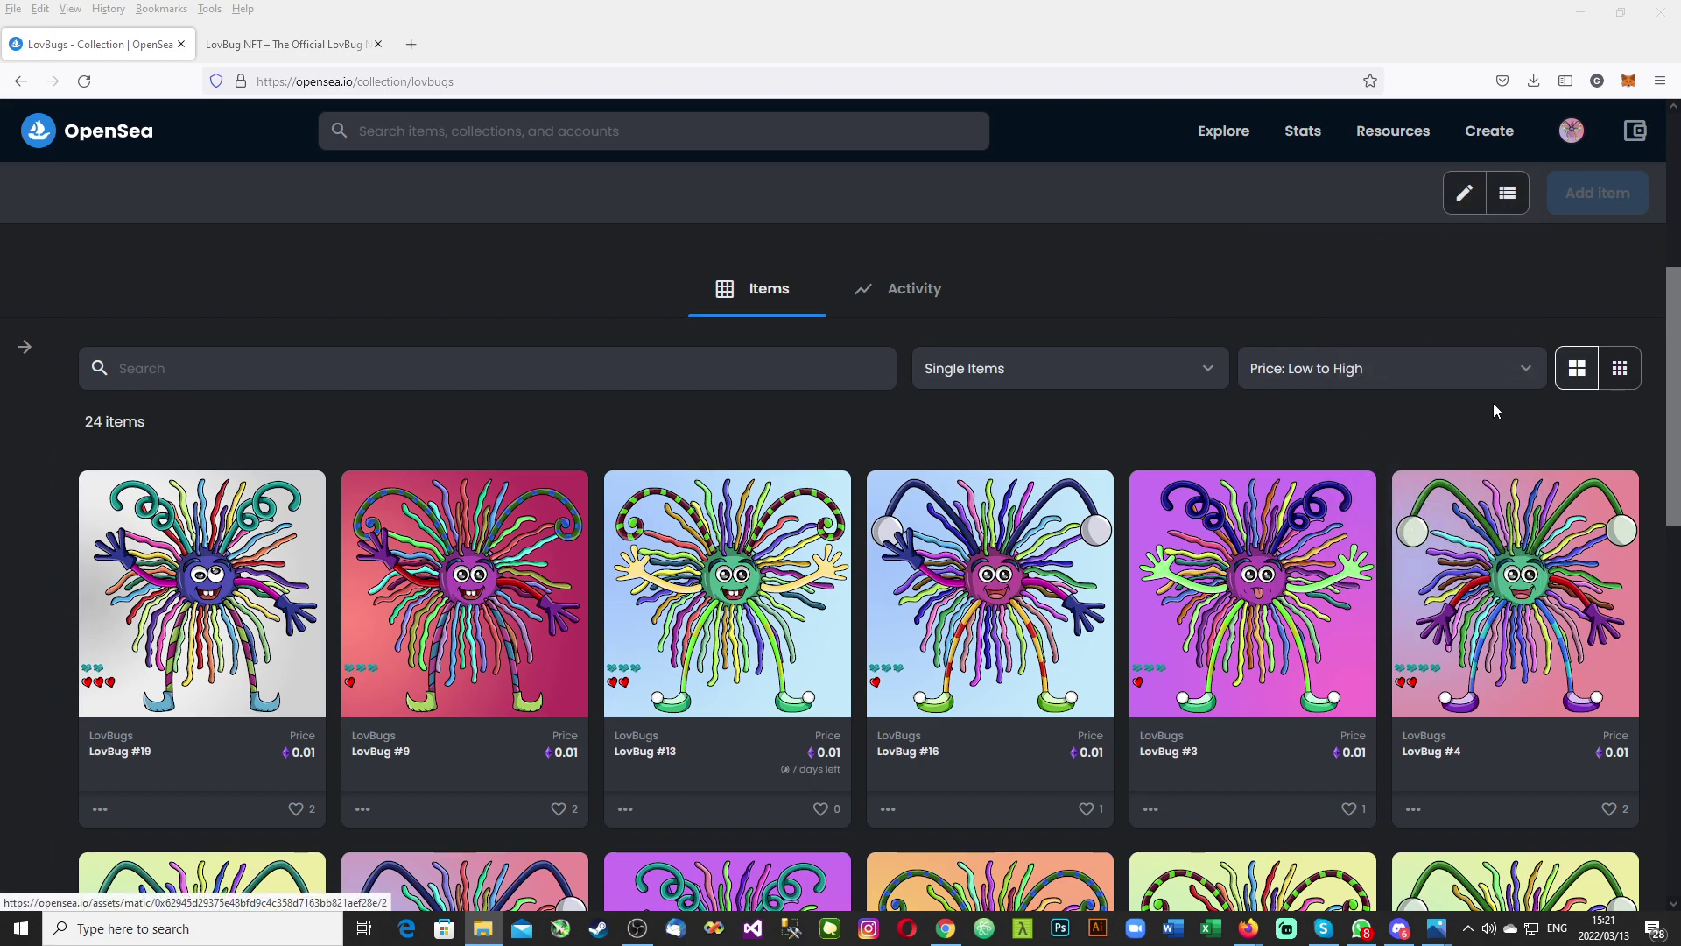
Mint a new LovBug with High gas priority (0.007969 MATIC fee) and confirm it in MetaMask.
{"action": "left_click", "coordinate": [297, 48]}
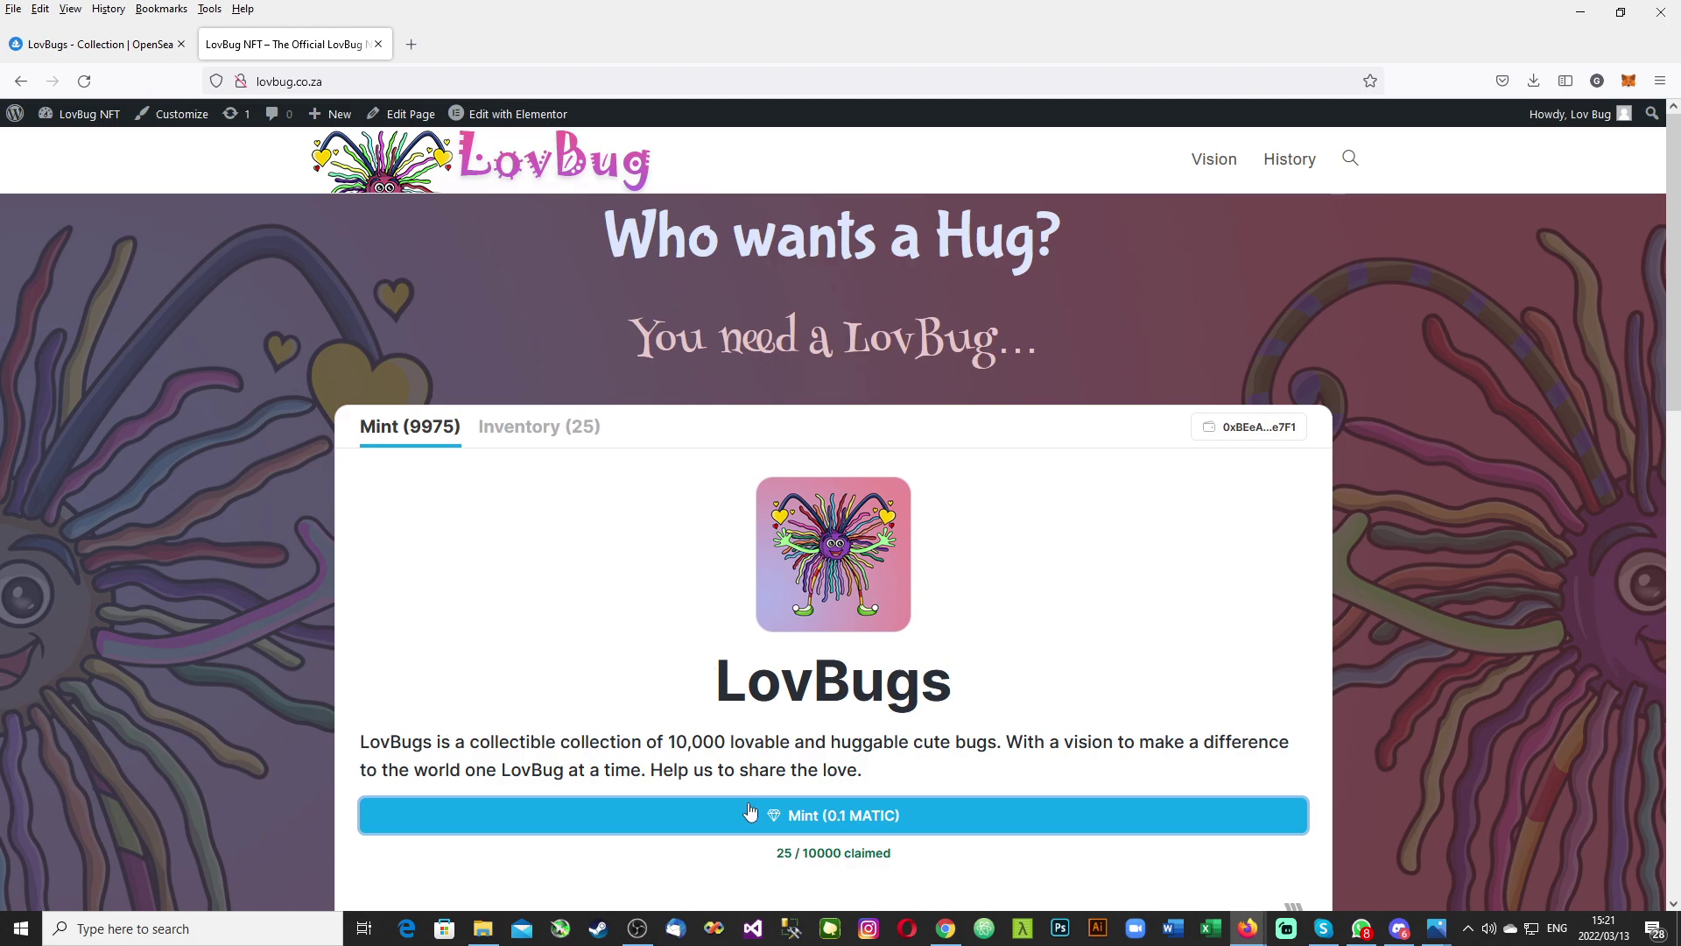
{"action": "left_click", "coordinate": [751, 830]}
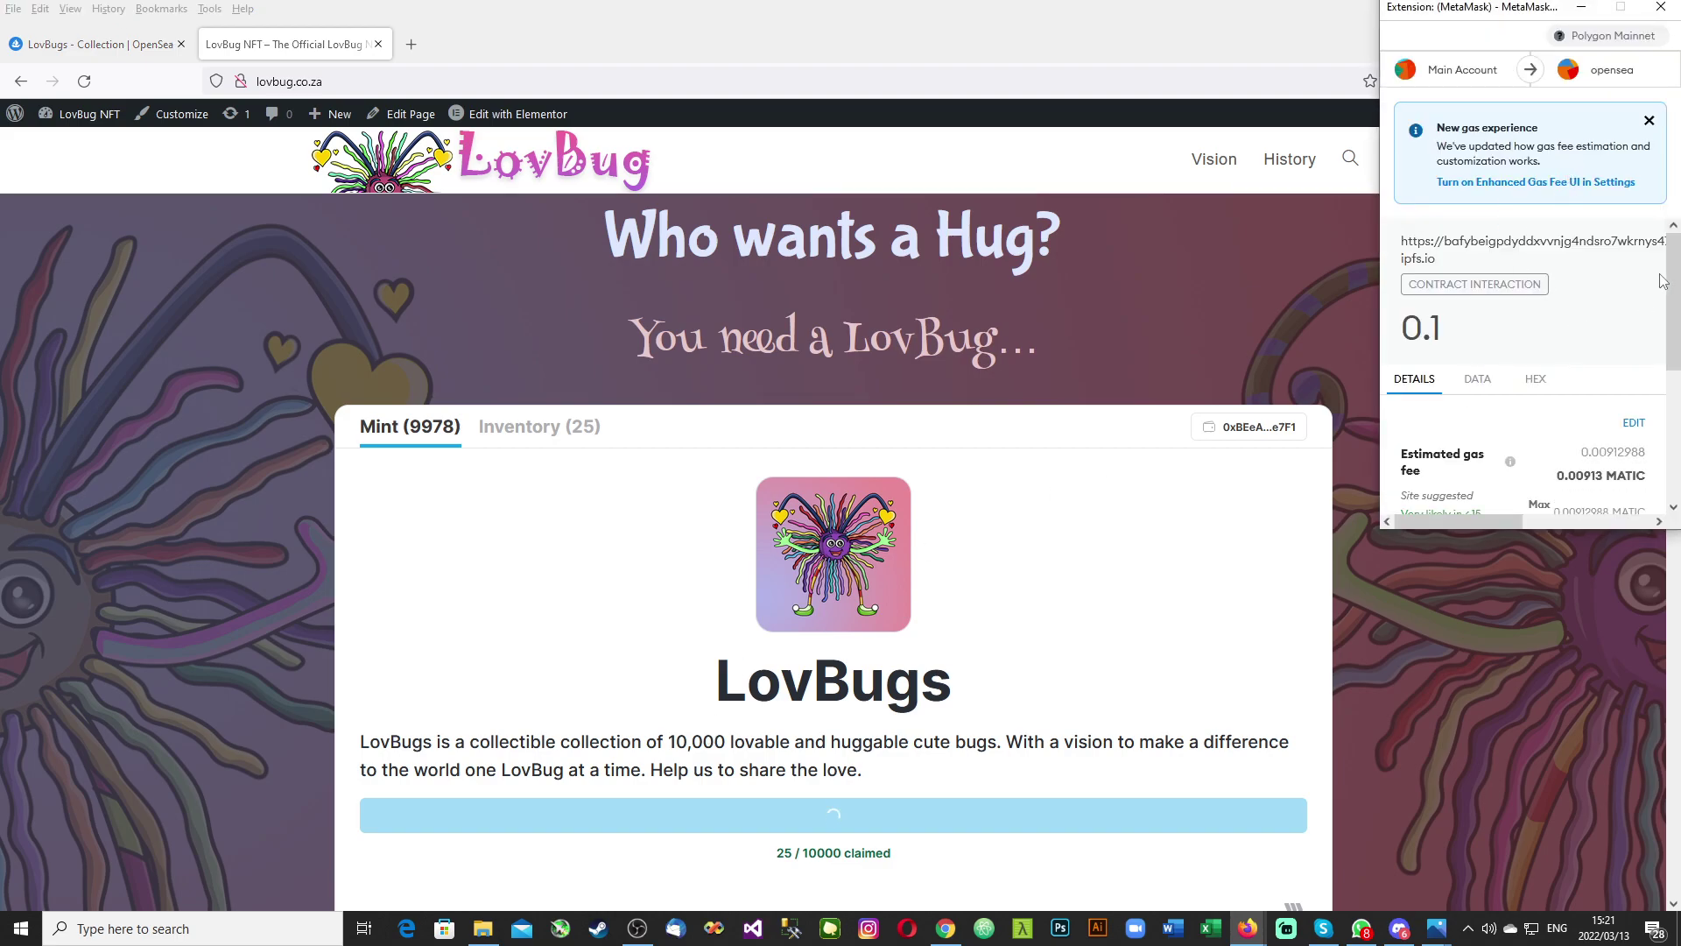
{"action": "scroll", "coordinate": [1659, 303], "scroll_direction": "down", "scroll_amount": 2}
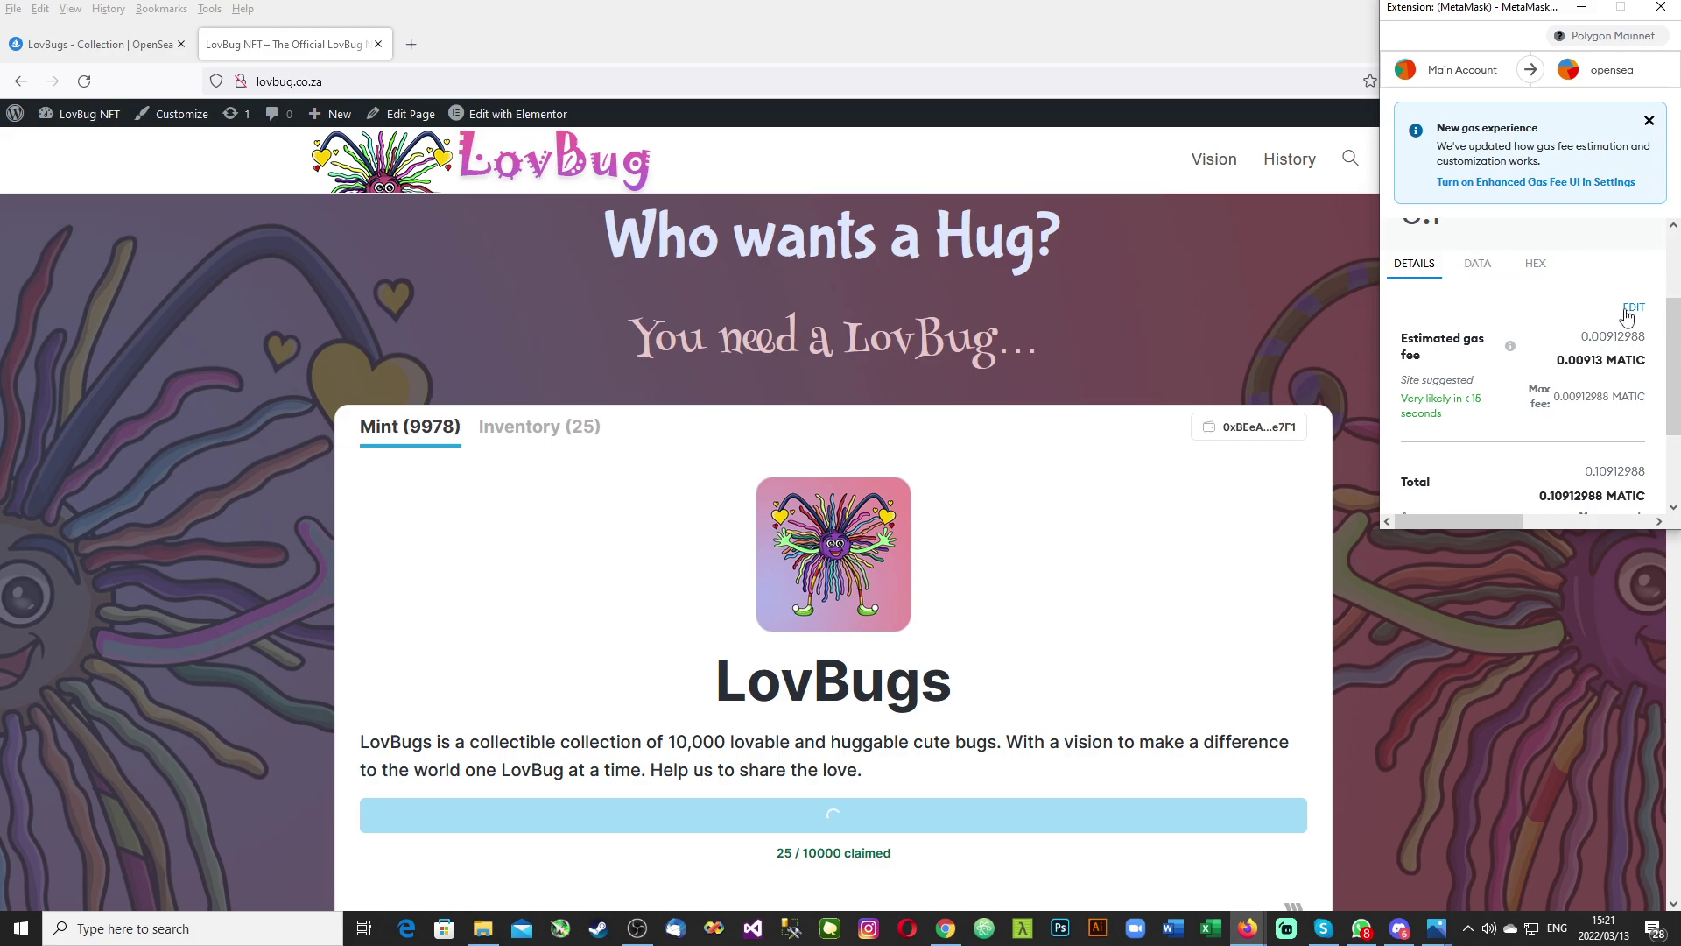
{"action": "left_click", "coordinate": [1633, 307]}
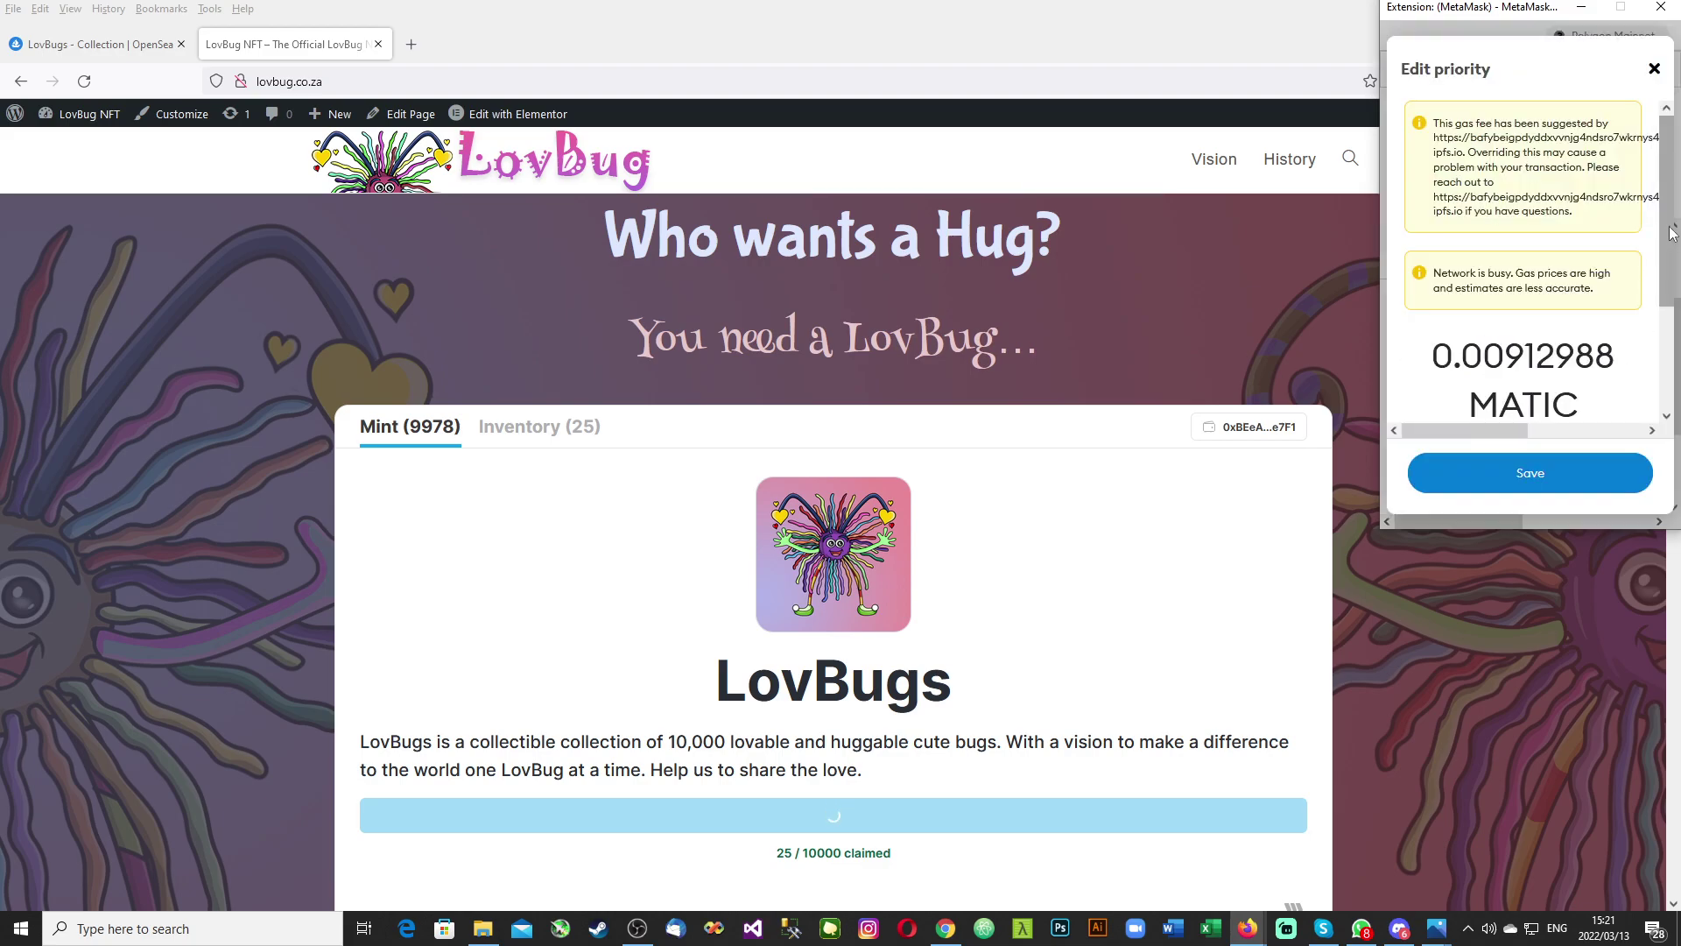
{"action": "scroll", "coordinate": [1673, 232], "scroll_direction": "down", "scroll_amount": 2}
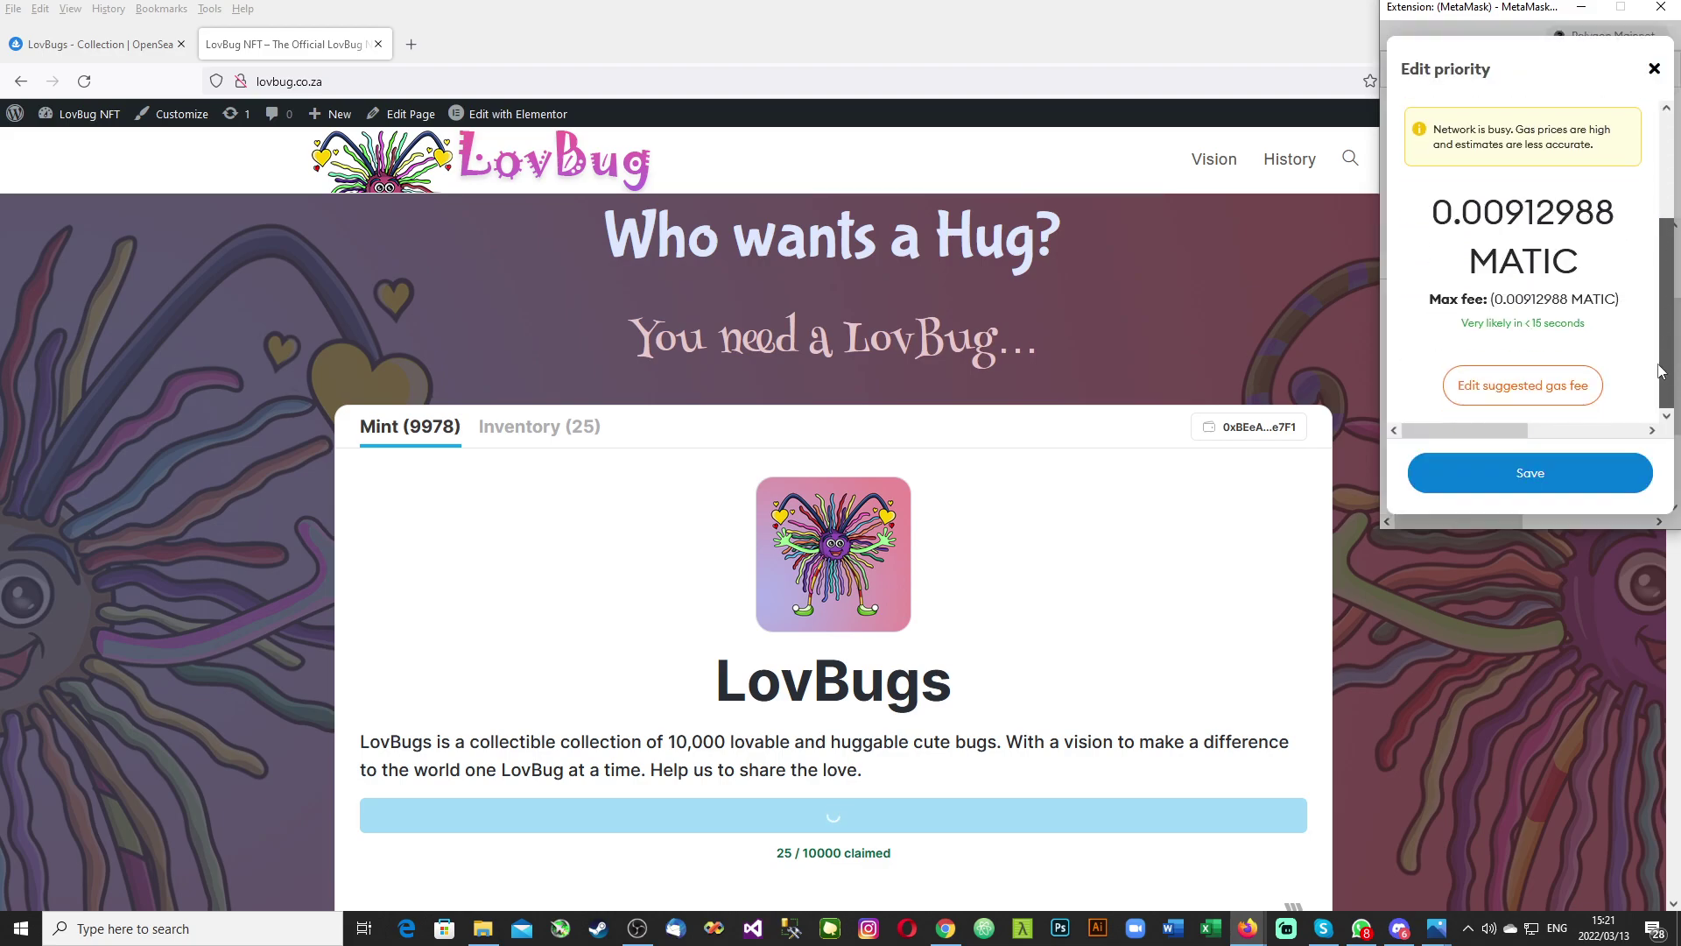
{"action": "left_click", "coordinate": [1547, 391]}
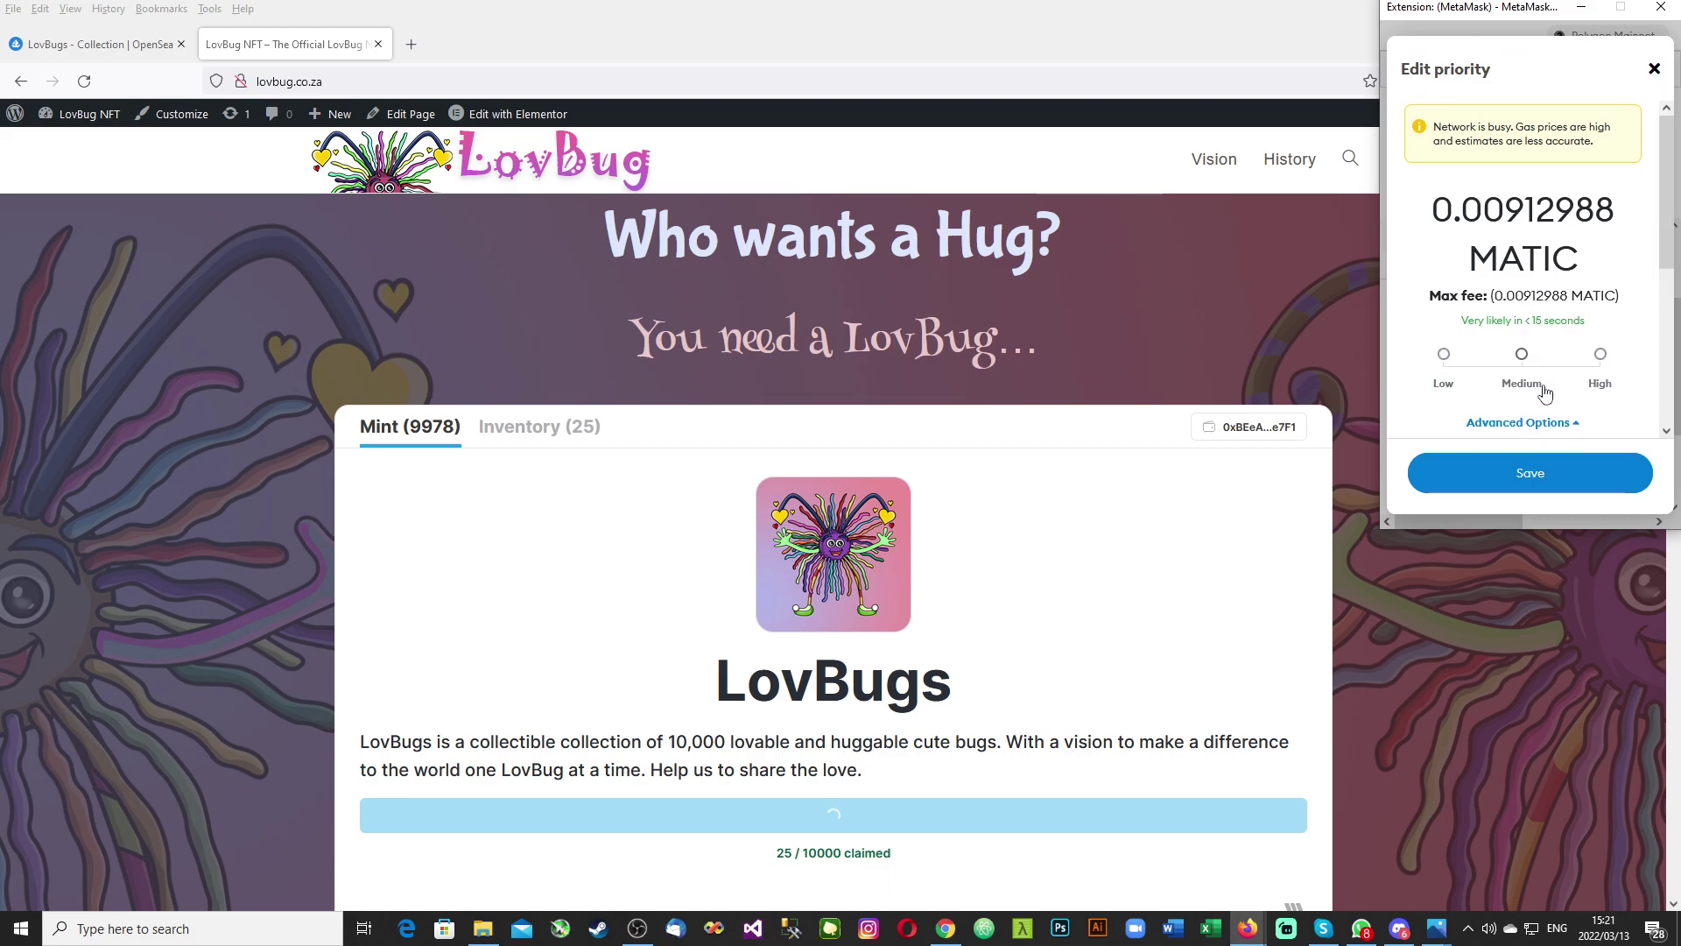
{"action": "left_click", "coordinate": [1602, 355]}
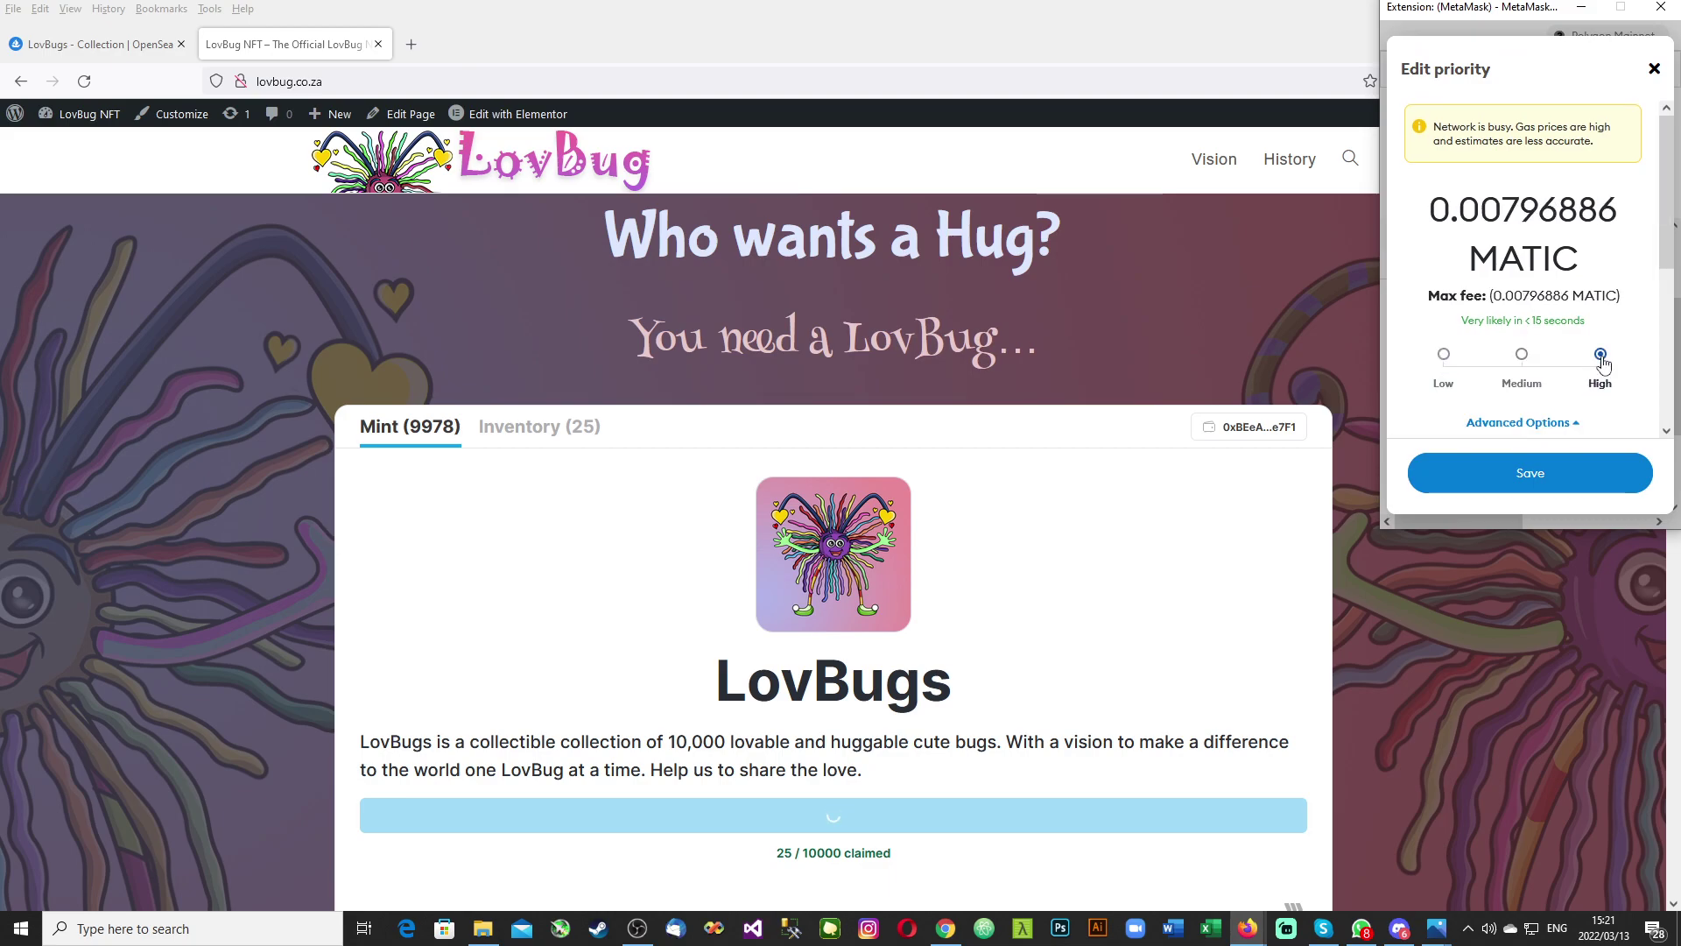
{"action": "left_click", "coordinate": [1599, 470]}
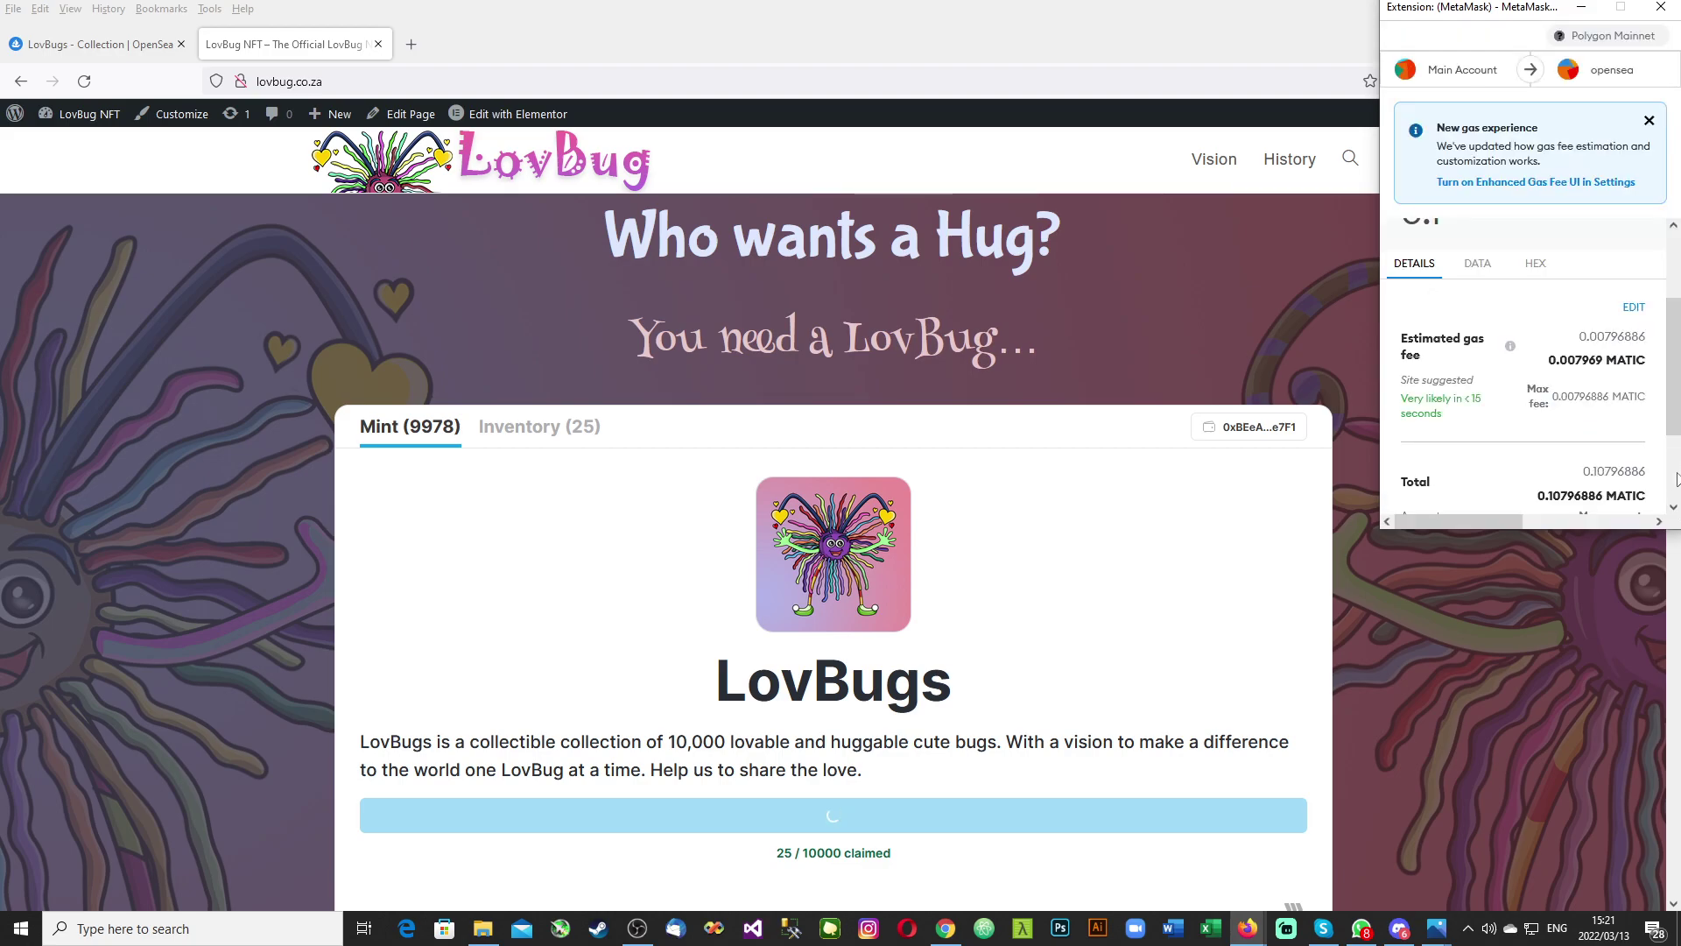
{"action": "scroll", "coordinate": [1642, 484], "scroll_direction": "down", "scroll_amount": 2}
{"action": "left_click", "coordinate": [1639, 487]}
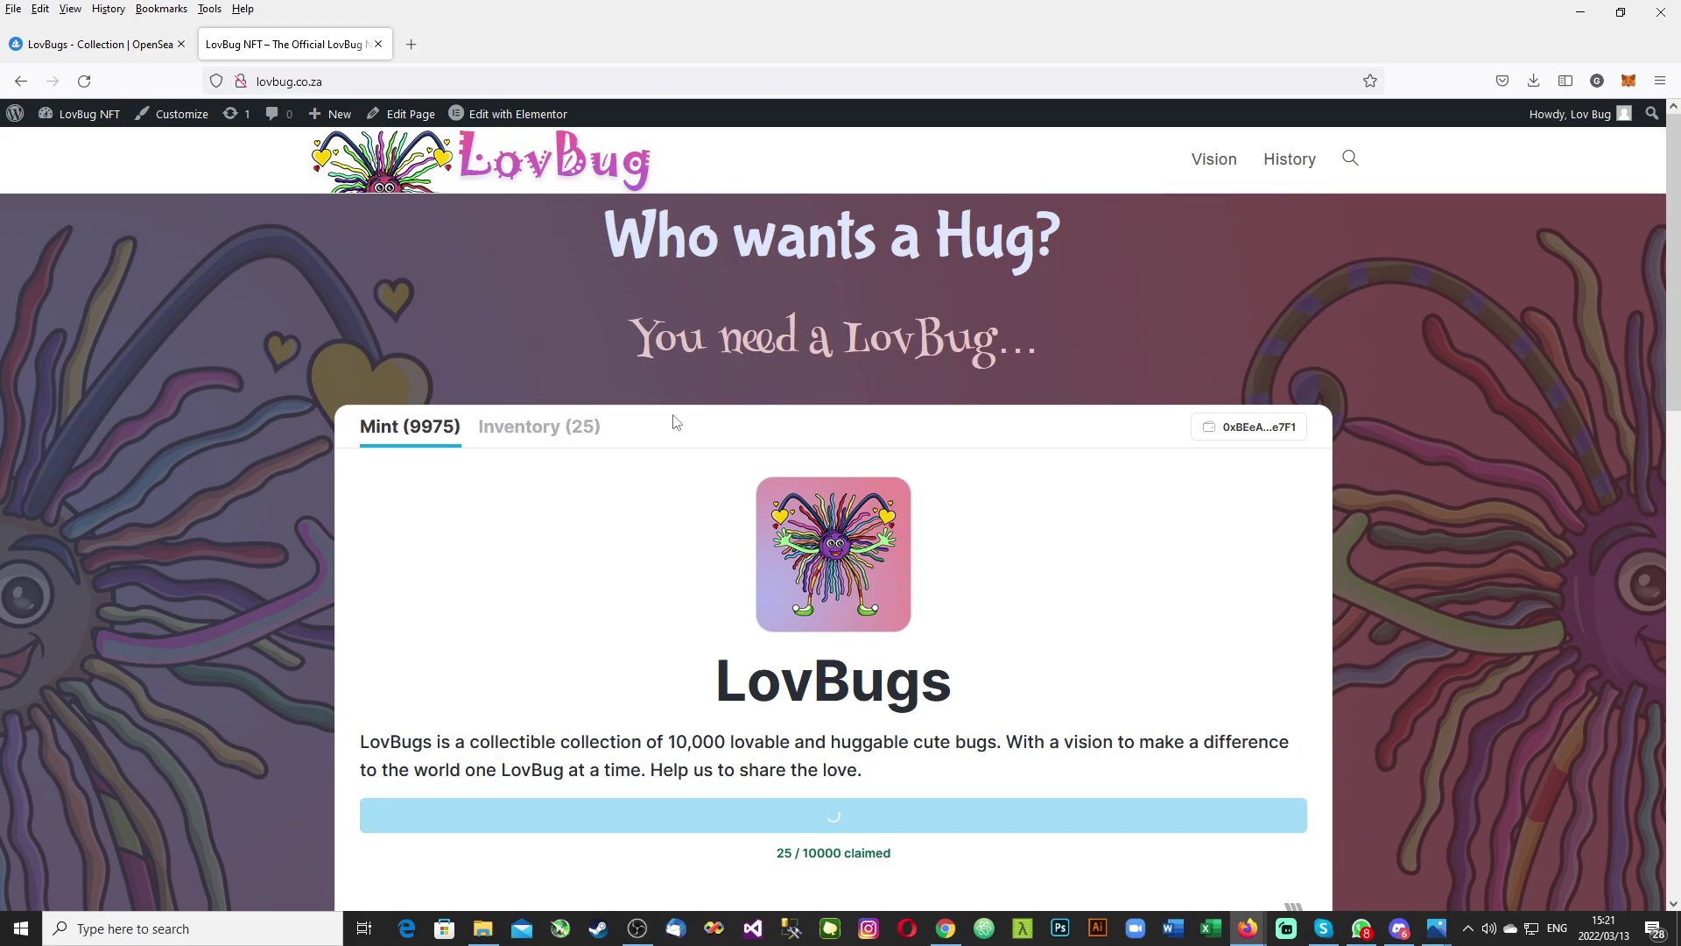
Reload the OpenSea LovBugs collection page so LovBug #25 appears among 25 items.
{"action": "left_click", "coordinate": [135, 36]}
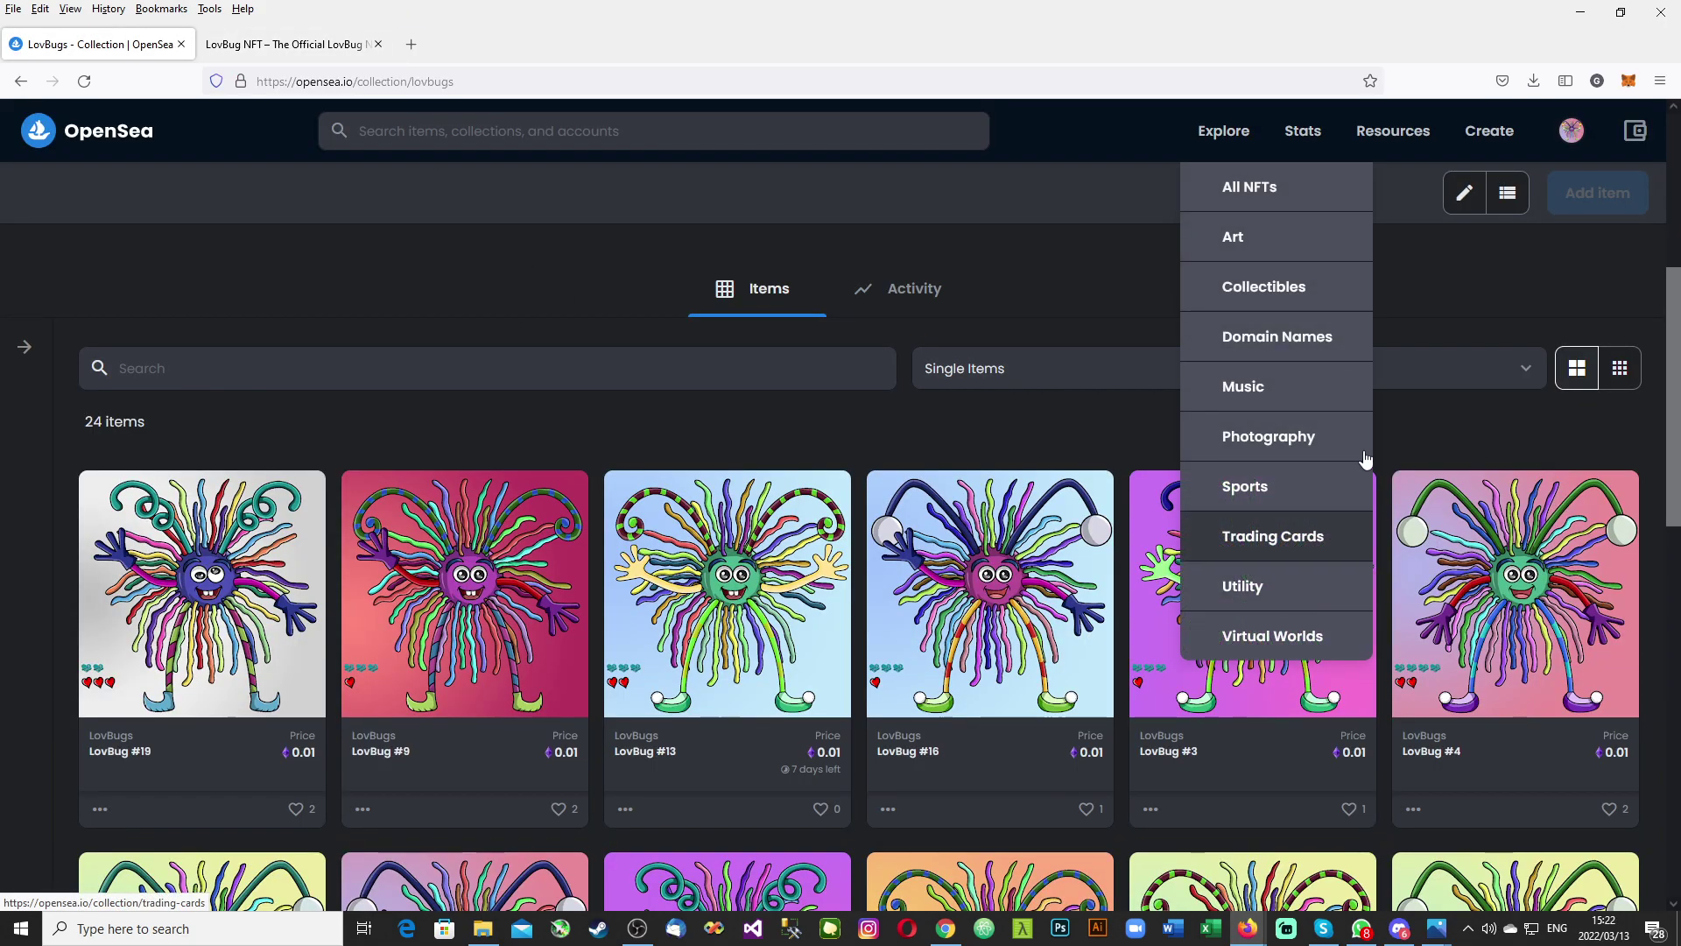
{"action": "left_click_drag", "start_coordinate": [1675, 400], "coordinate": [1677, 789]}
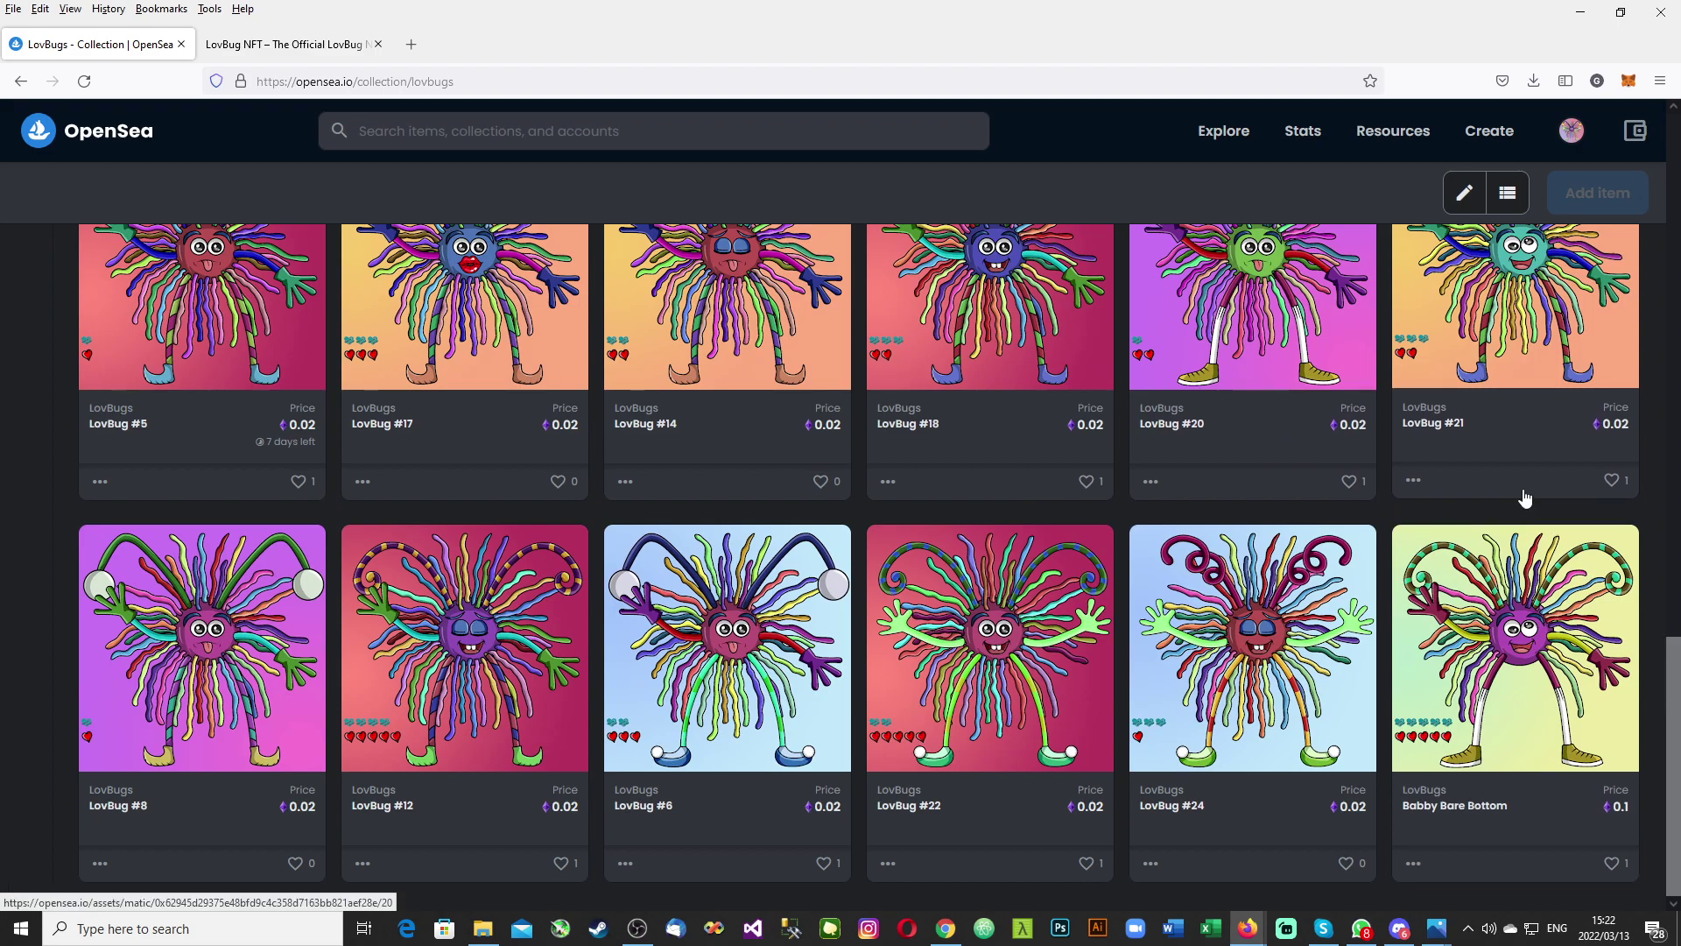
{"action": "key", "text": "Home"}
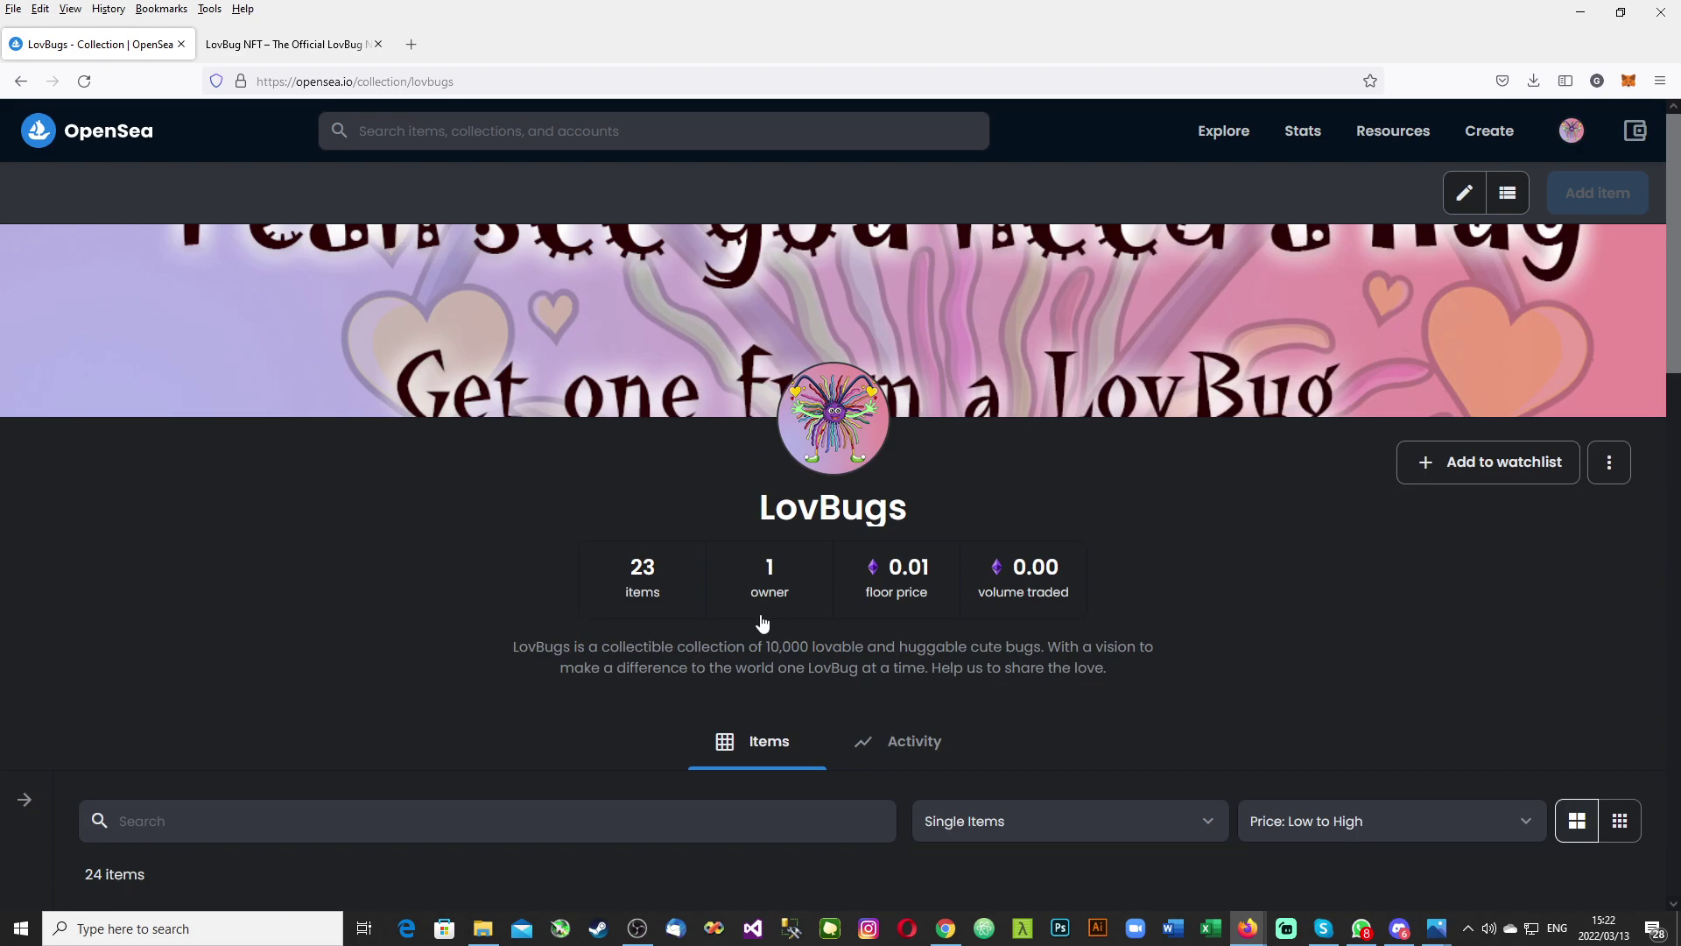
{"action": "key", "text": "F5"}
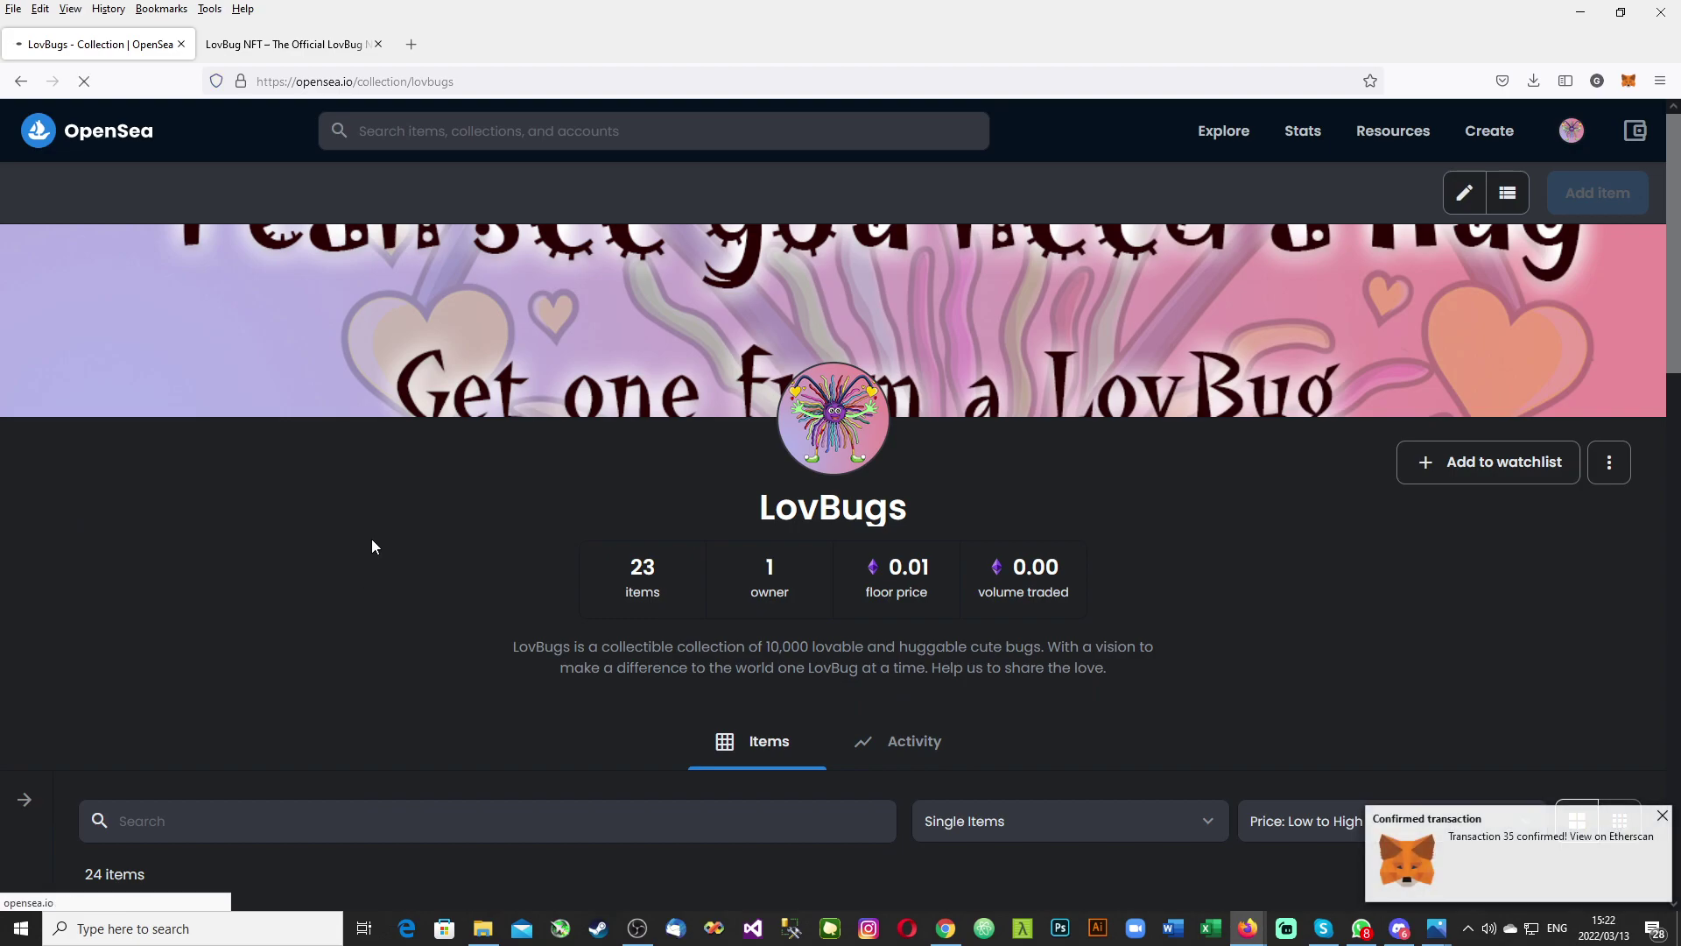
{"action": "scroll", "coordinate": [372, 535], "scroll_direction": "down", "scroll_amount": 5}
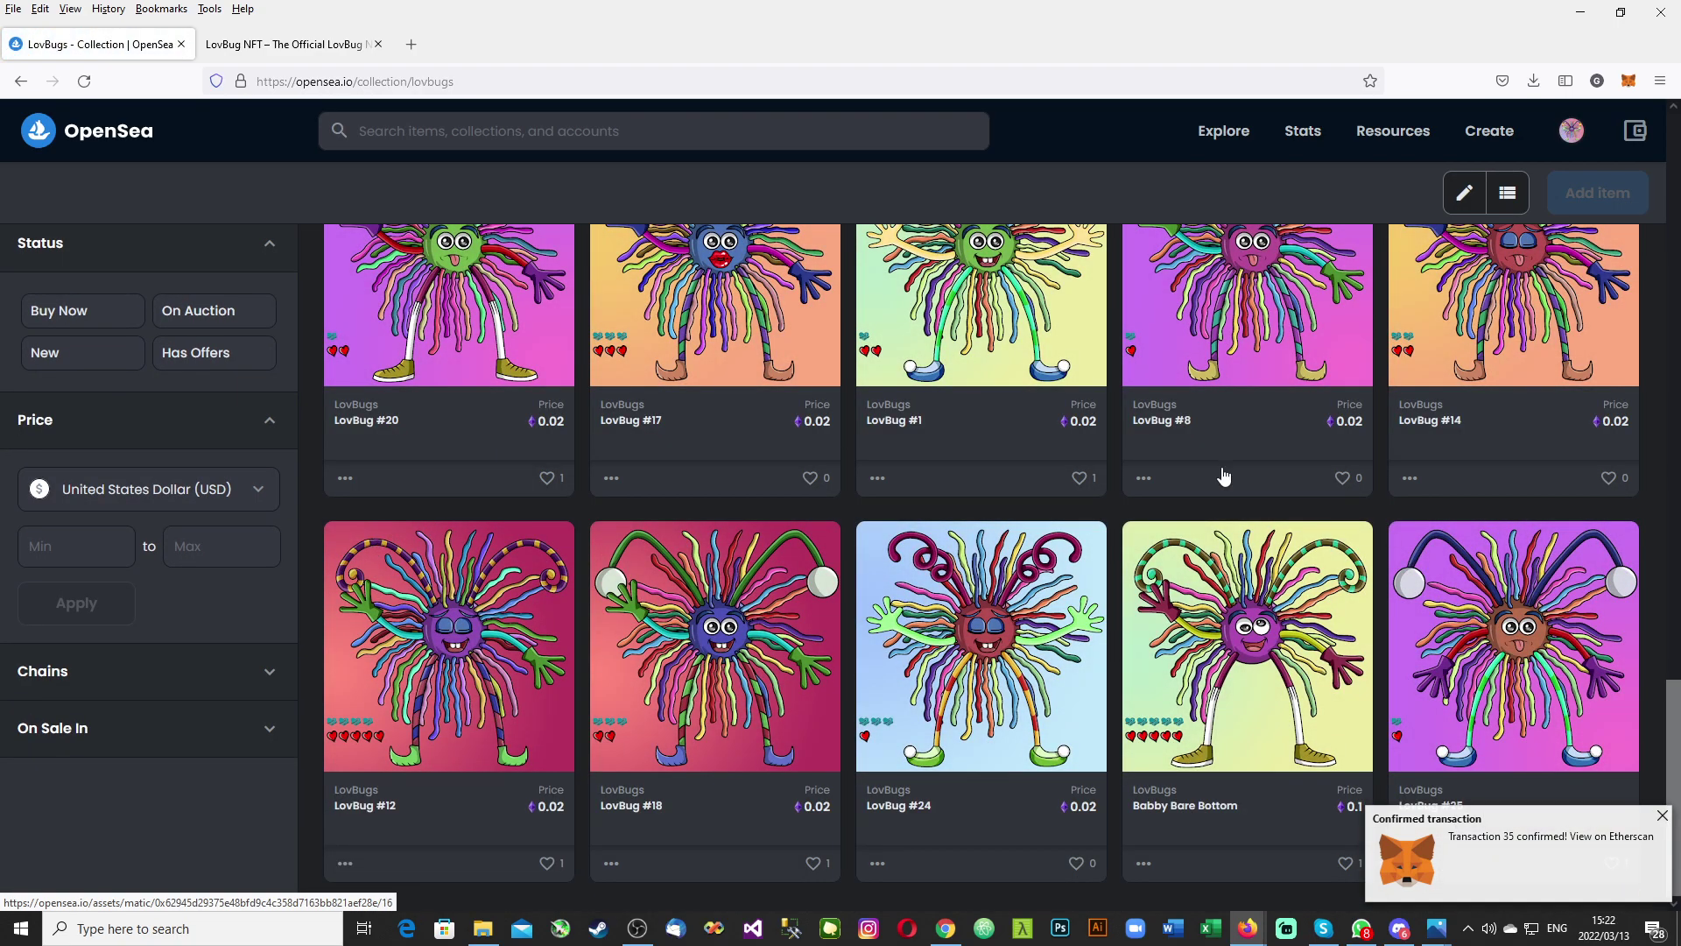
Set LovBug #25's listing duration to 6 months and start entering the 0.01 ETH price.
{"action": "left_click", "coordinate": [1662, 817]}
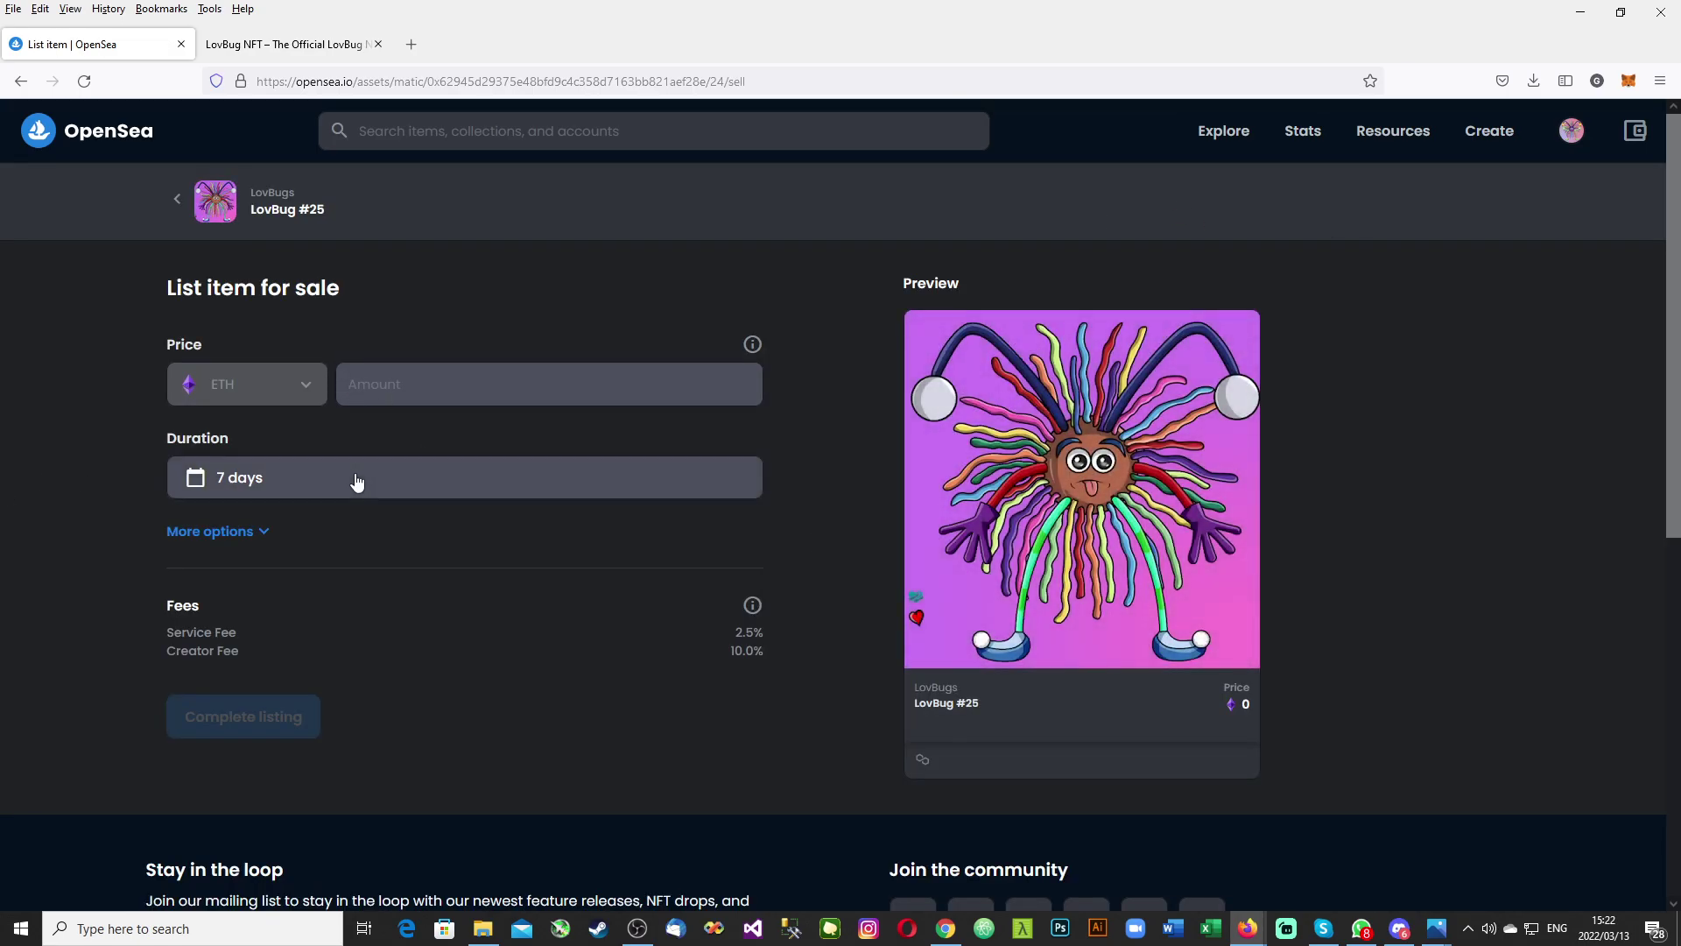
{"action": "left_click", "coordinate": [355, 479]}
{"action": "left_click", "coordinate": [391, 601]}
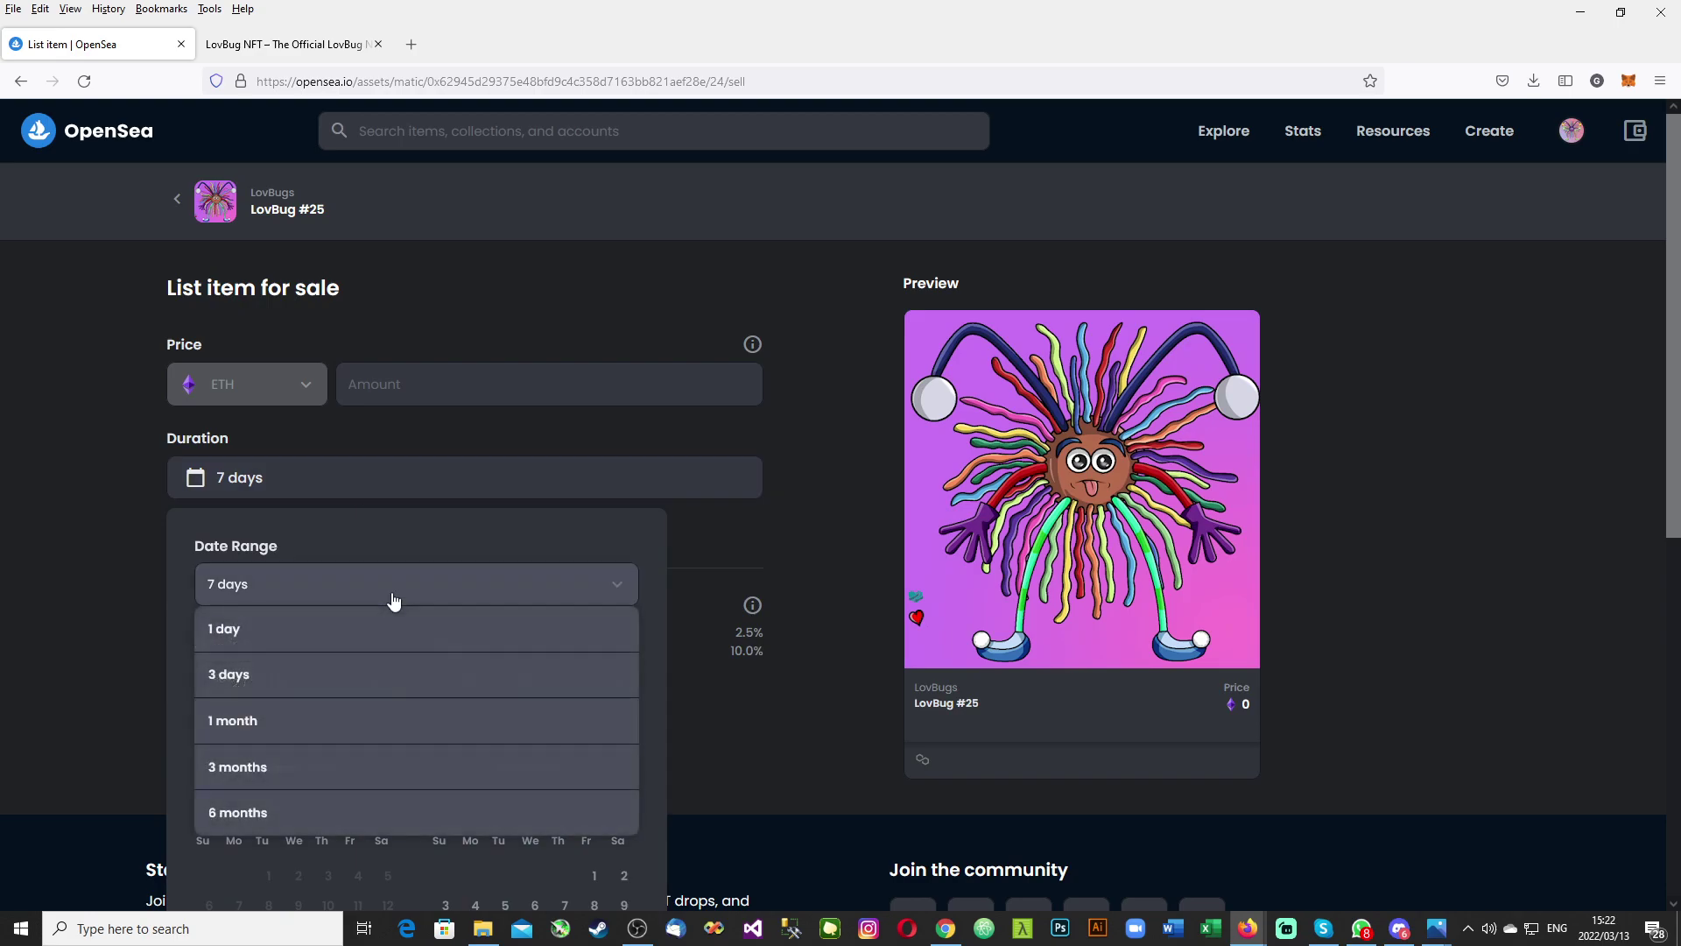
{"action": "left_click", "coordinate": [383, 808]}
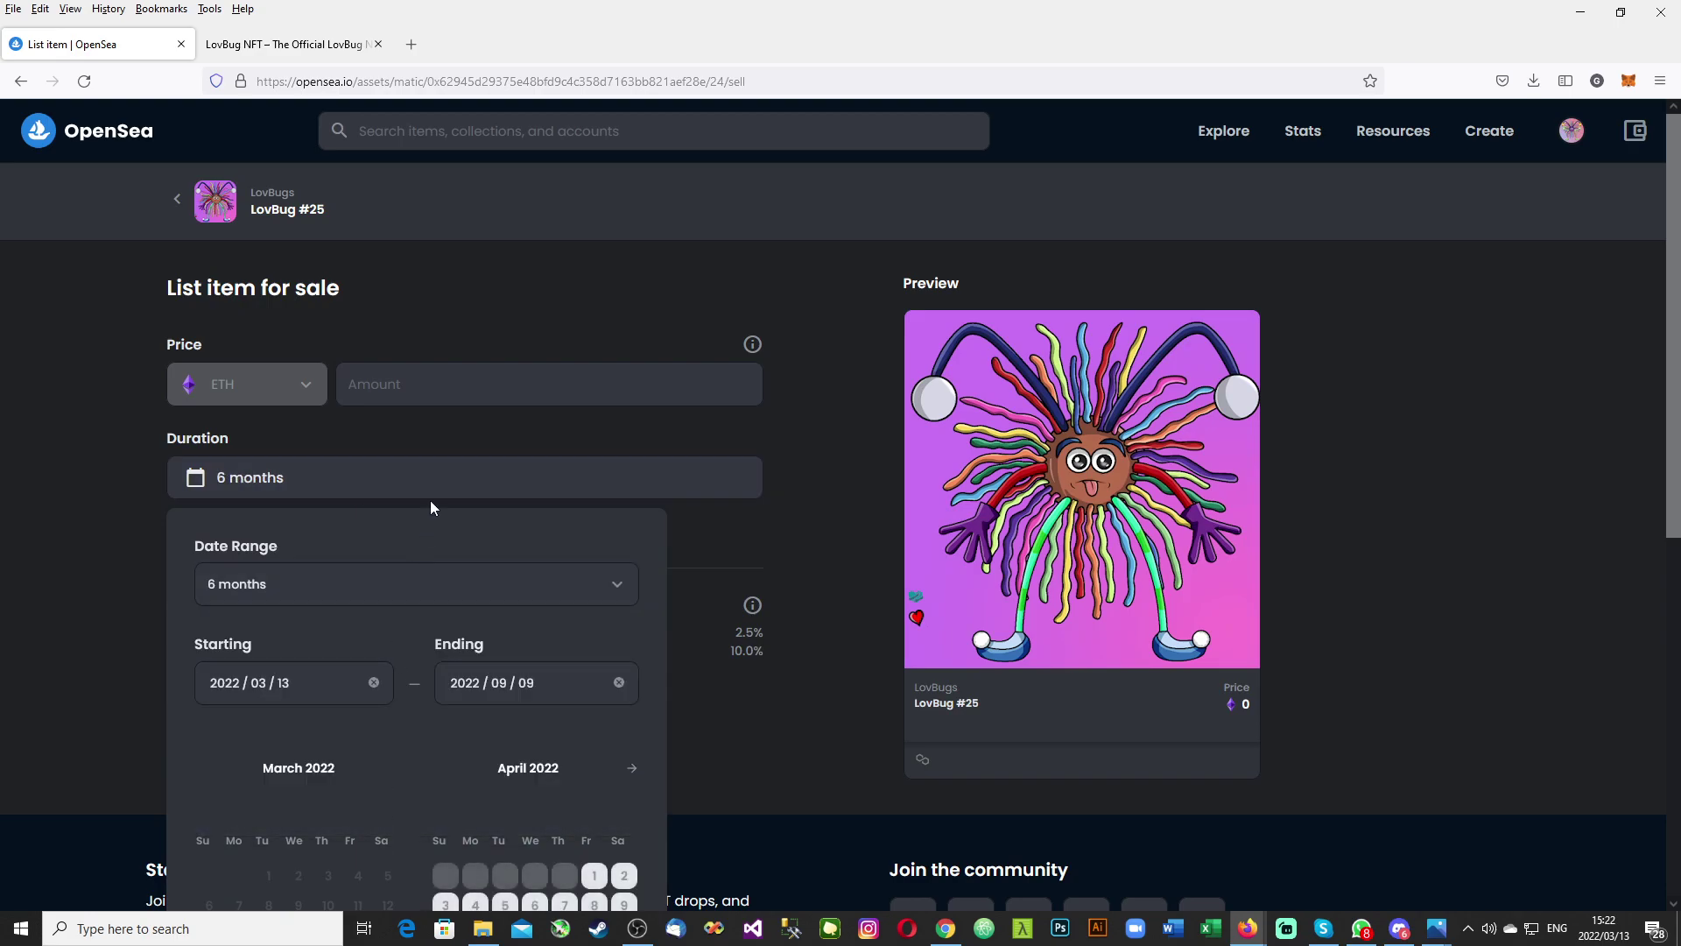
{"action": "left_click", "coordinate": [460, 398]}
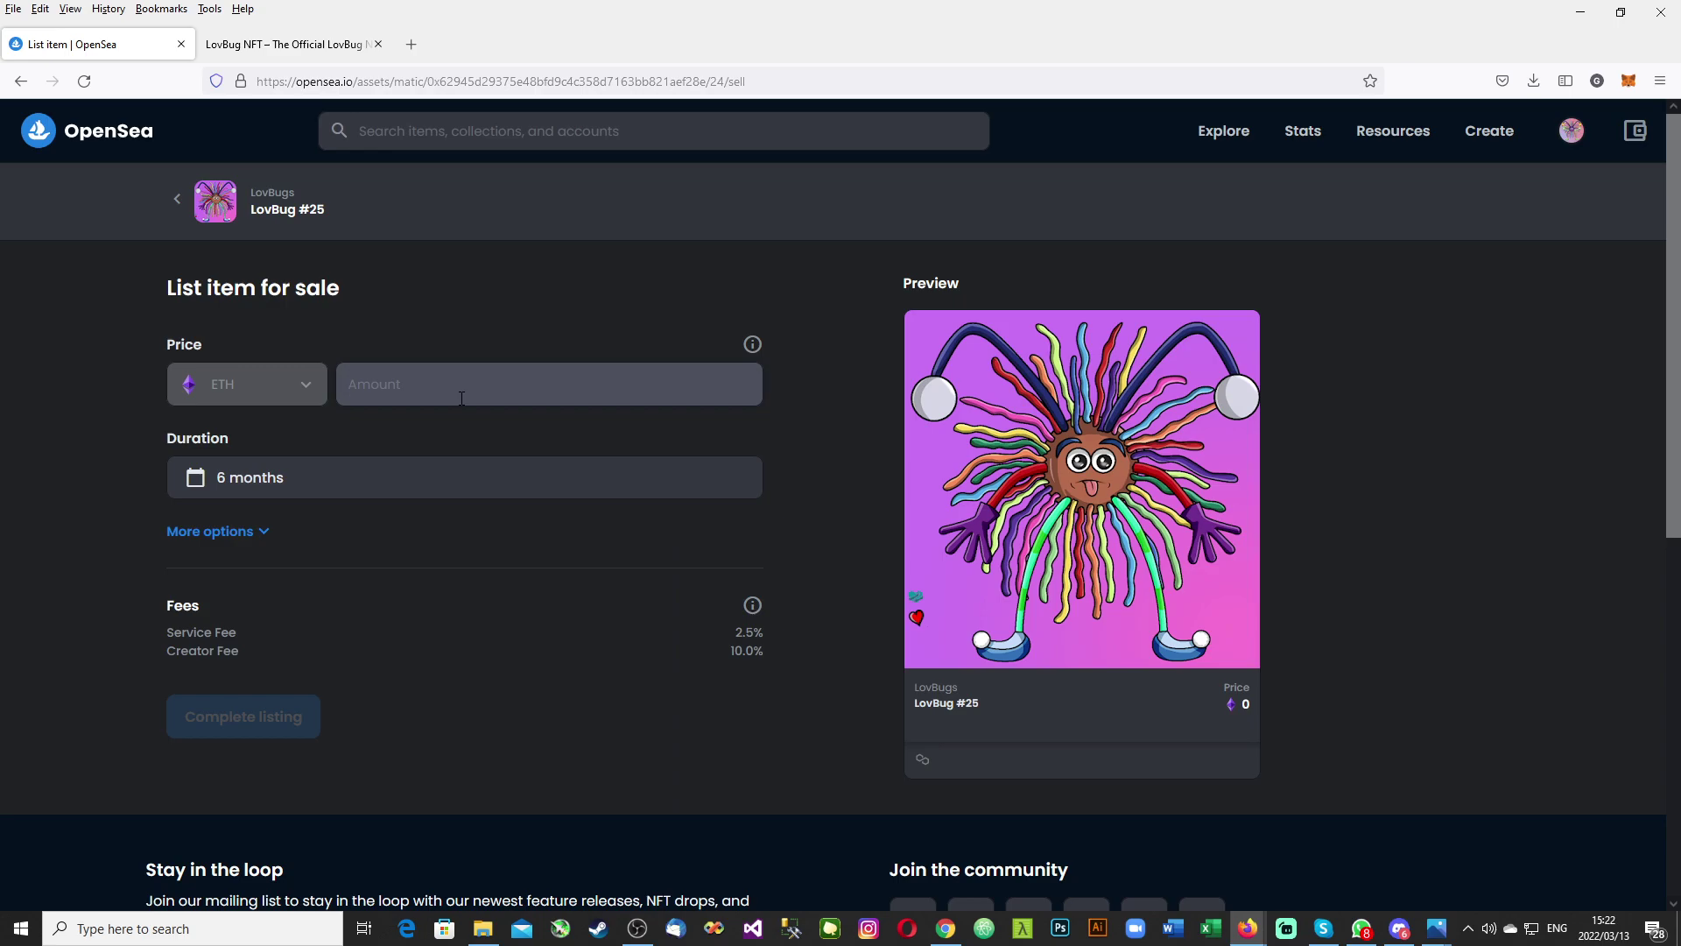
{"action": "type", "text": "0."}
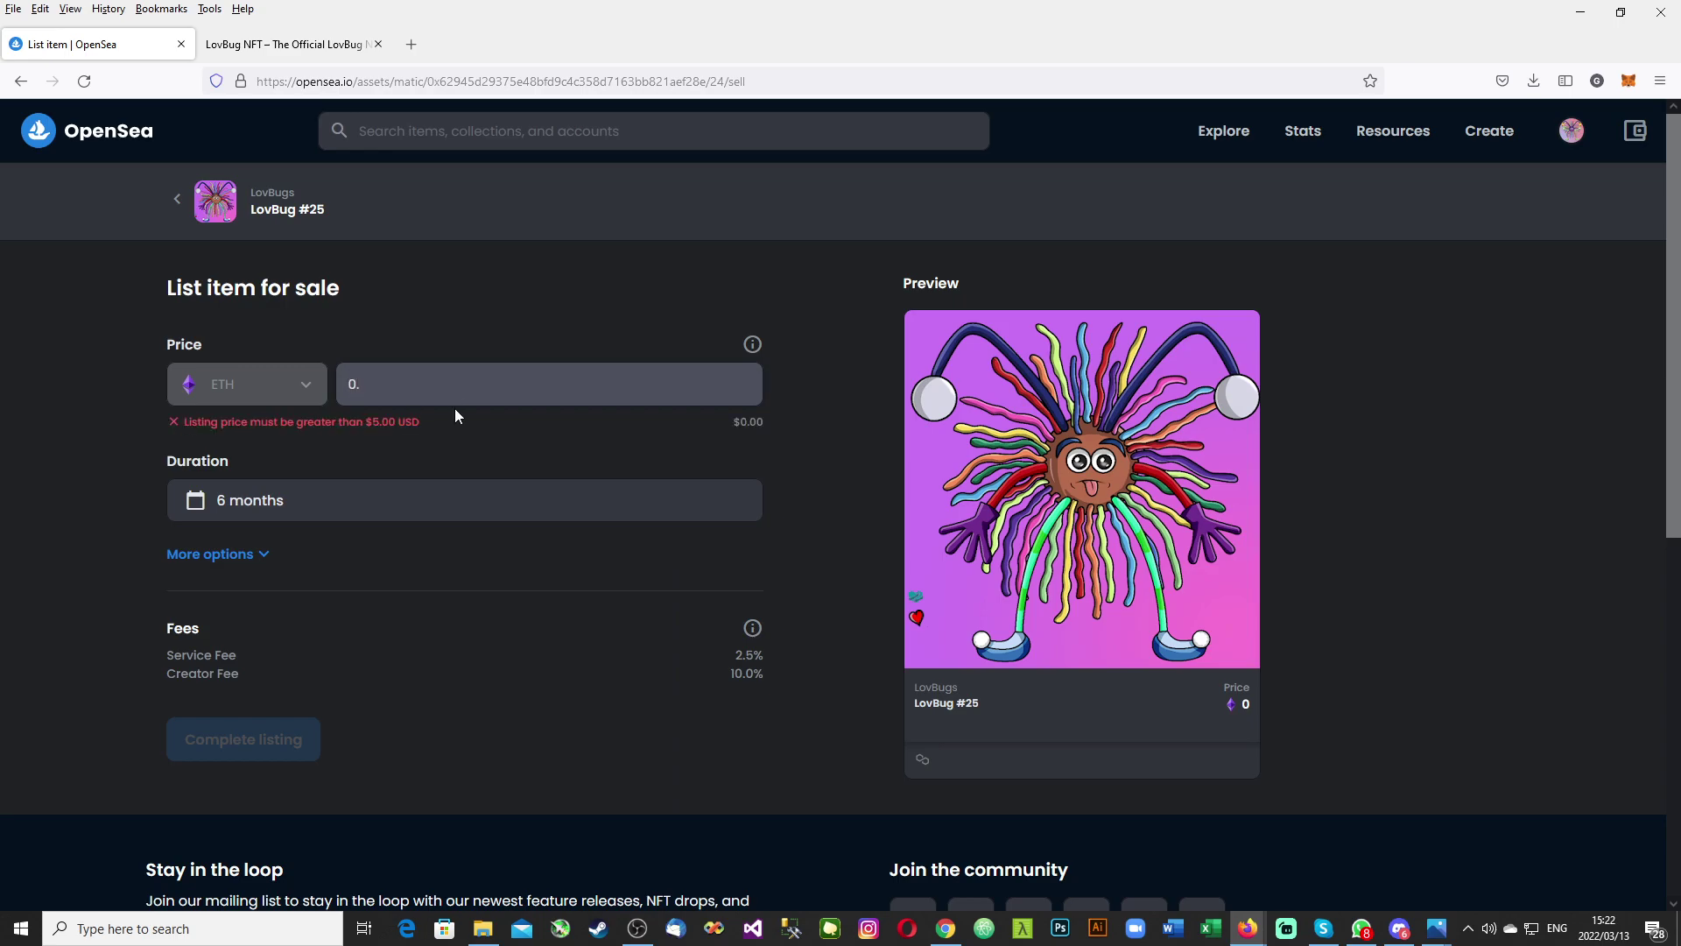
{"action": "type", "text": "01"}
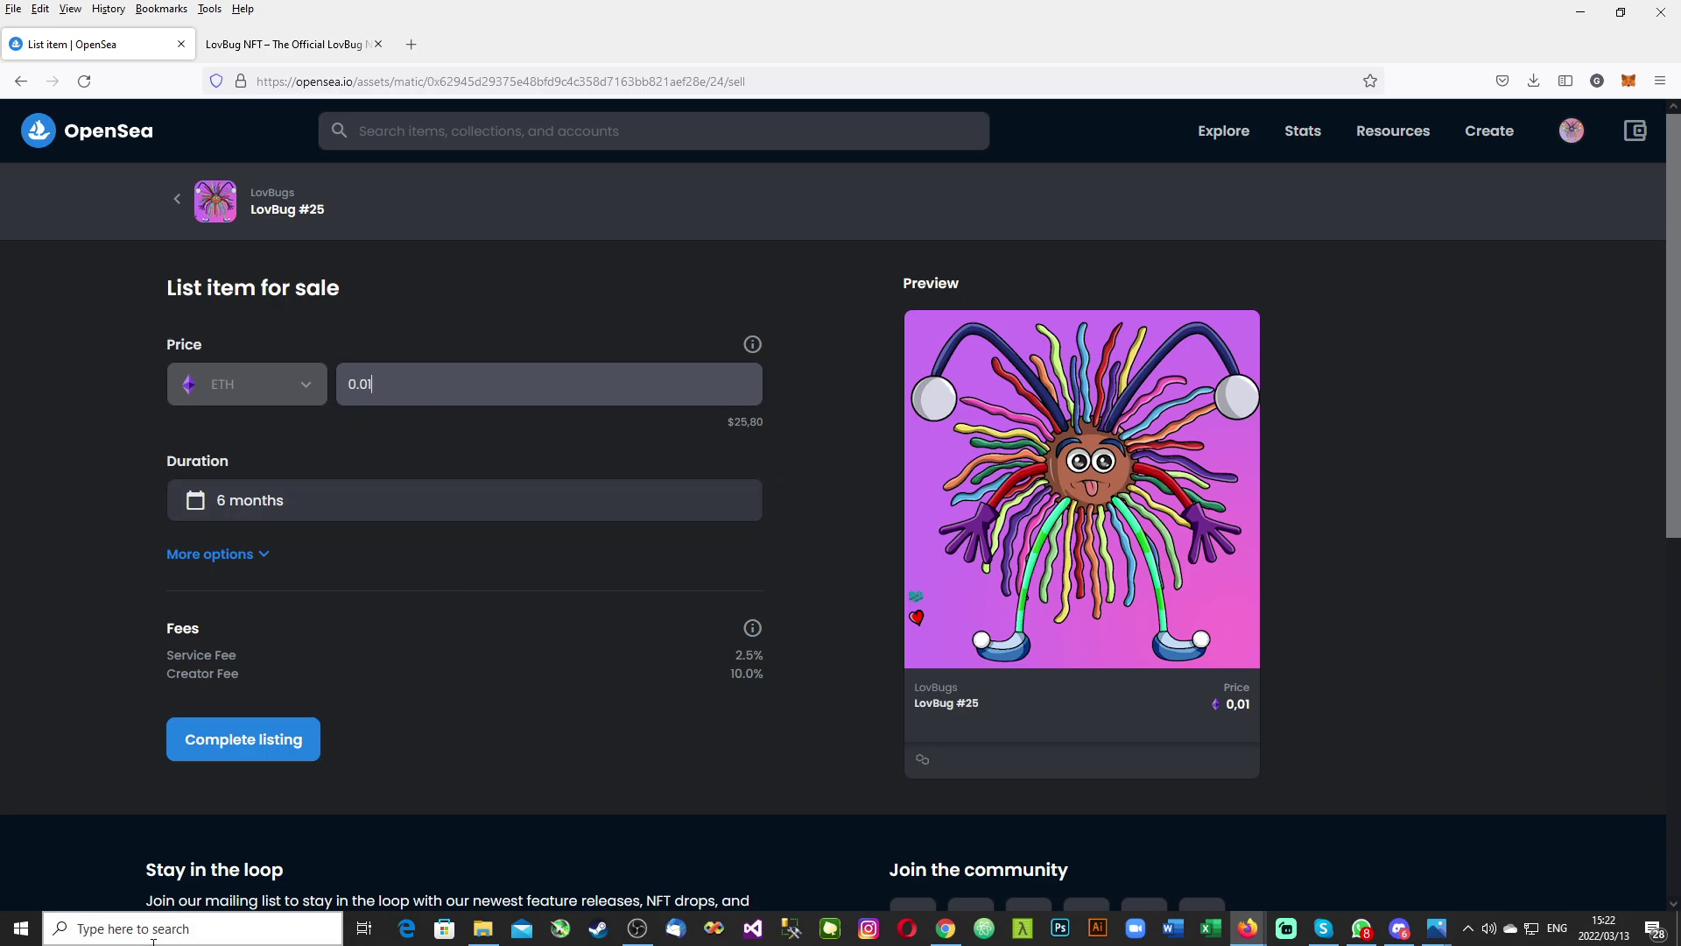
Complete the LovBug #25 listing at 0.01 ETH and sign the MetaMask signature request.
{"action": "left_click", "coordinate": [237, 765]}
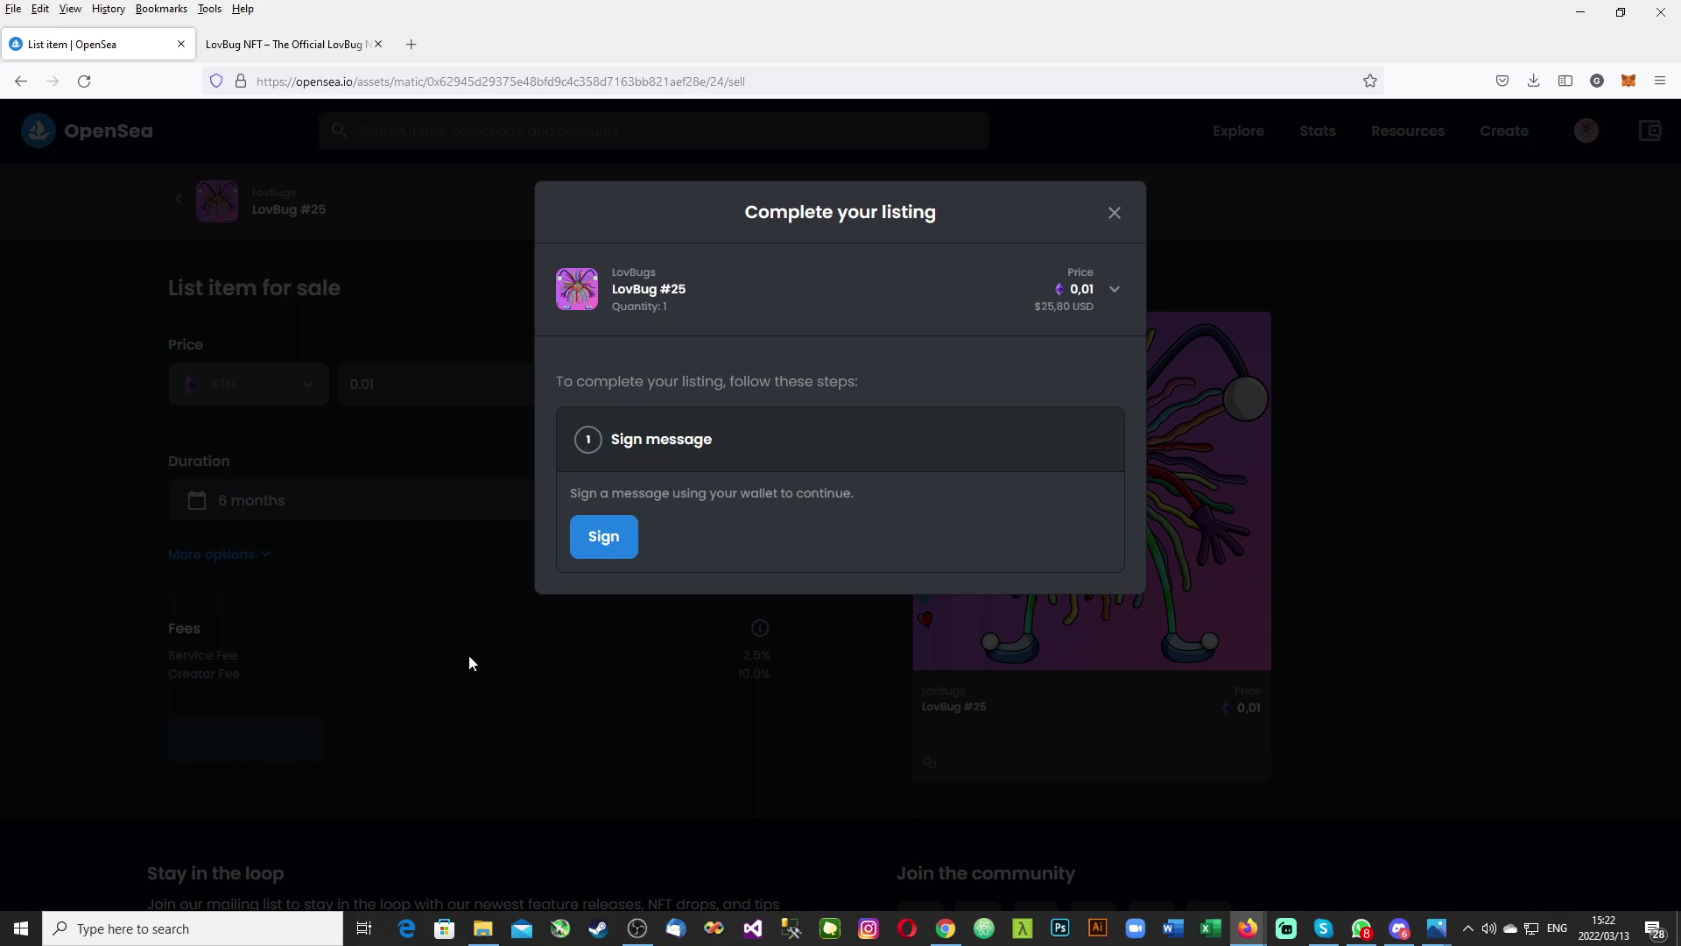
{"action": "left_click", "coordinate": [593, 544]}
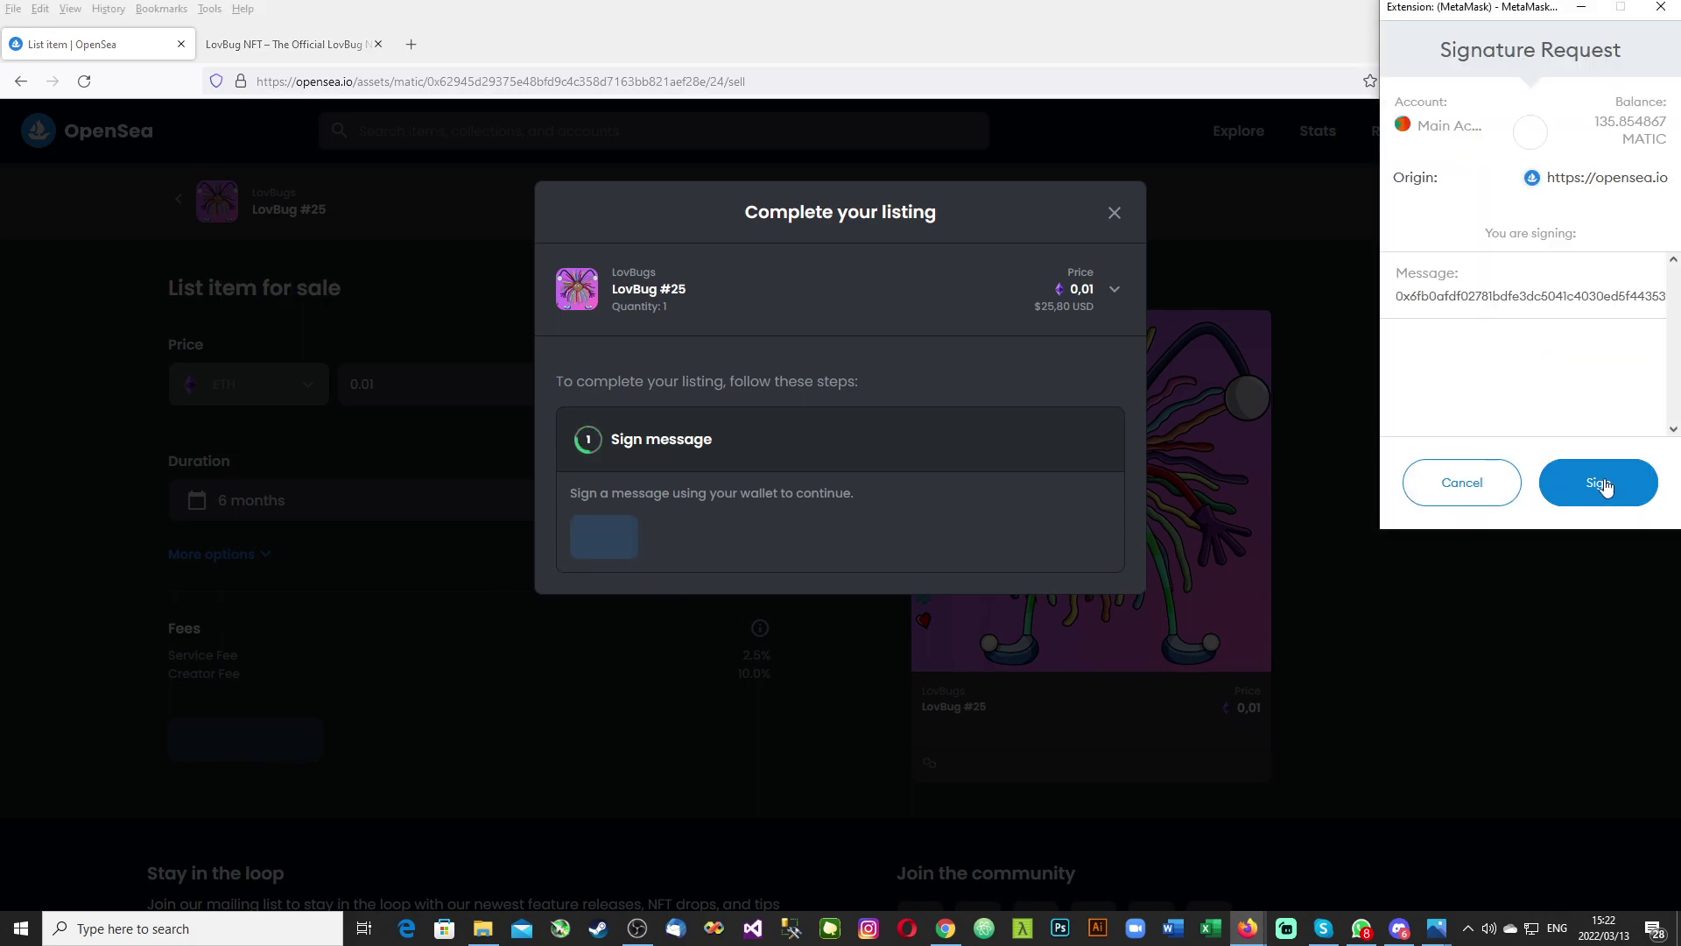
{"action": "left_click", "coordinate": [1600, 485]}
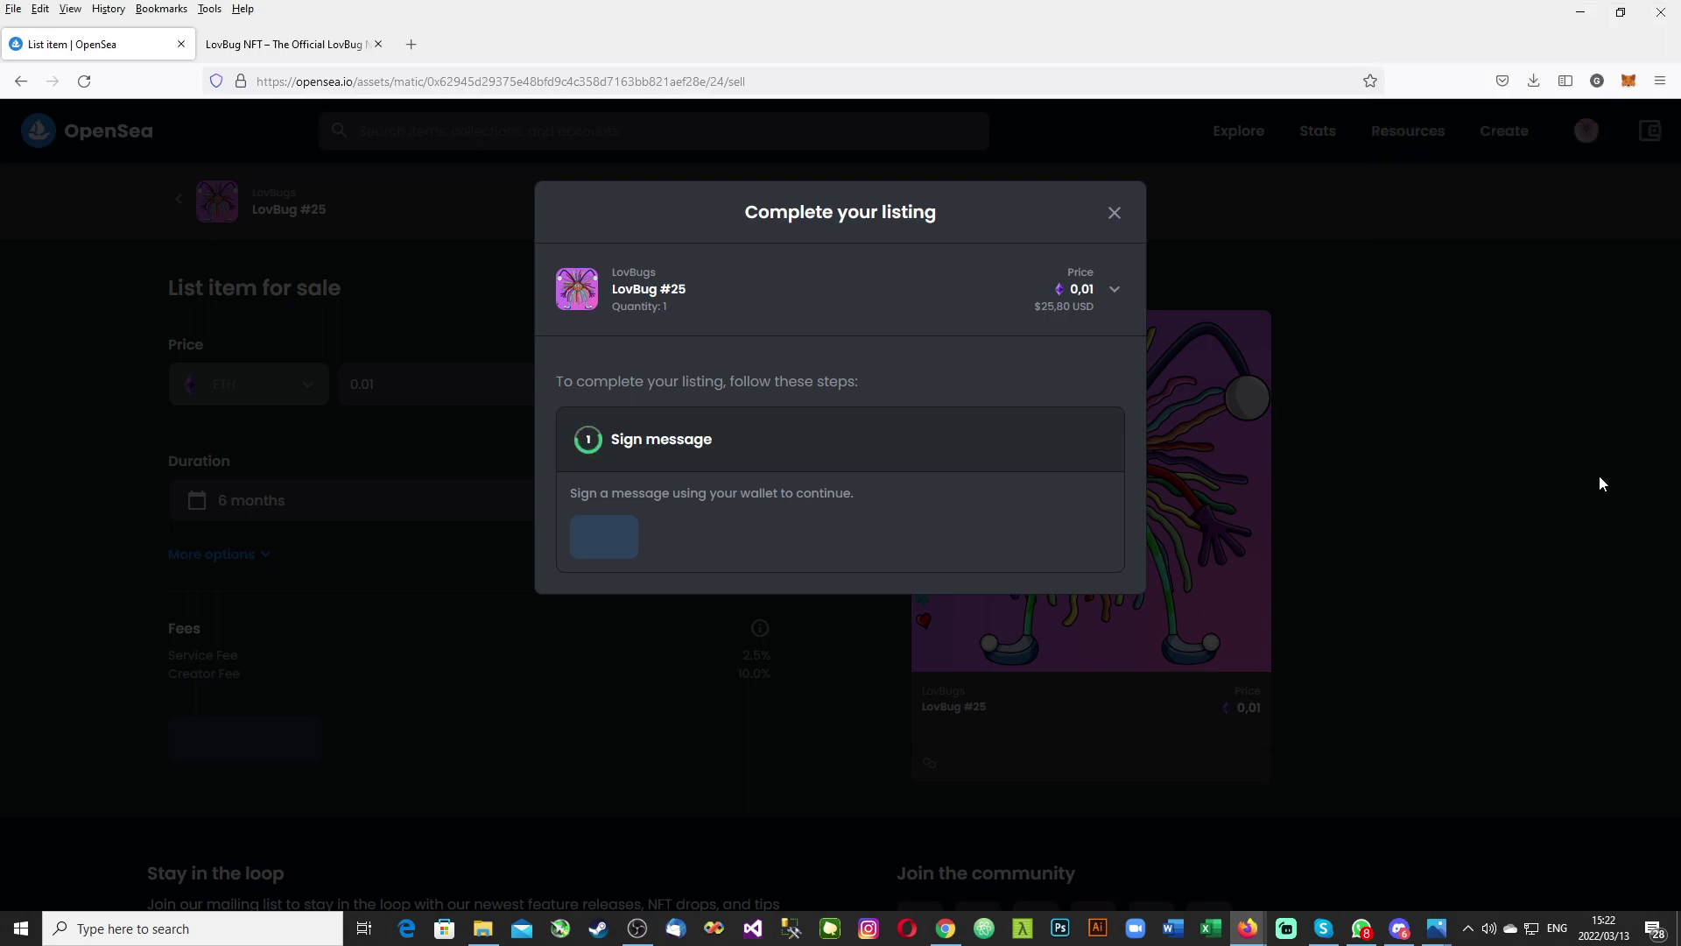